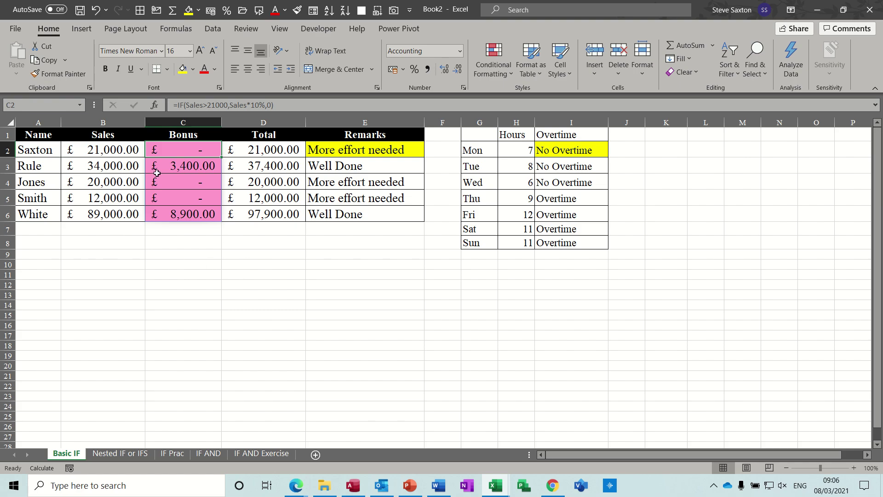
# Examine the Sales and Bonus named ranges, the Total formula in D2 and the IF formulas in C2:C6
pyautogui.moveTo(92, 150); pyautogui.dragTo(95, 213)
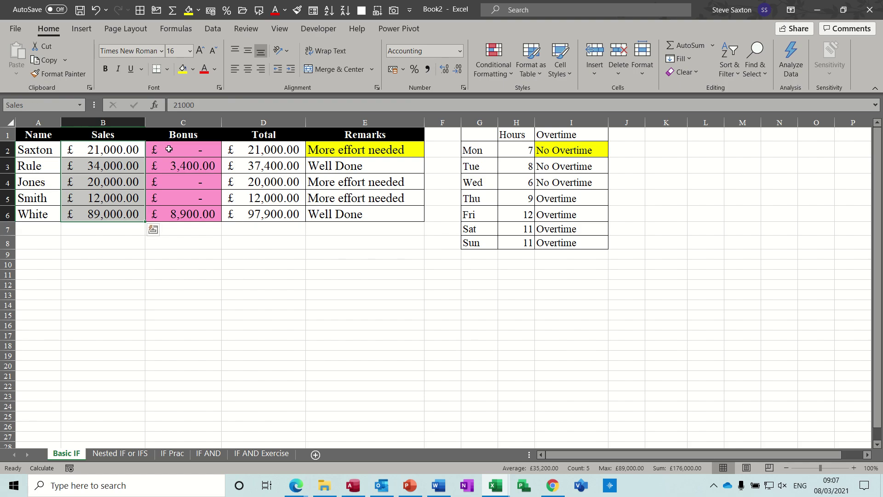
pyautogui.moveTo(166, 148); pyautogui.dragTo(177, 212)
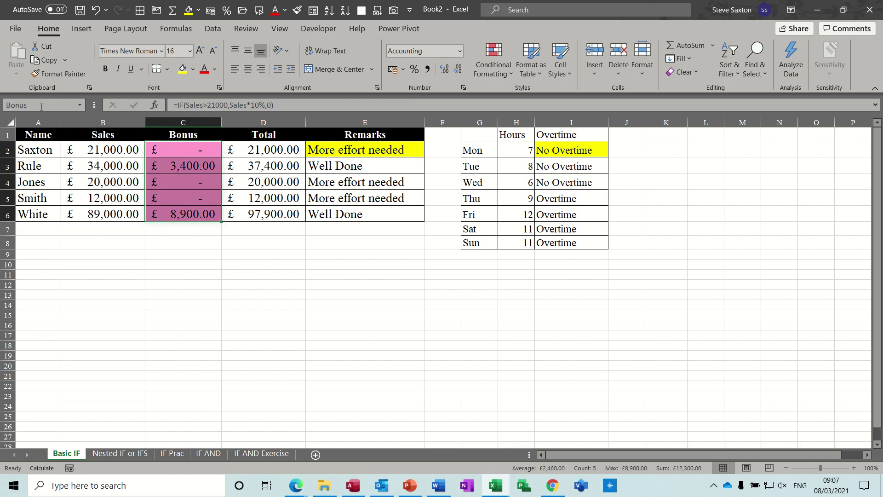
pyautogui.click(260, 152)
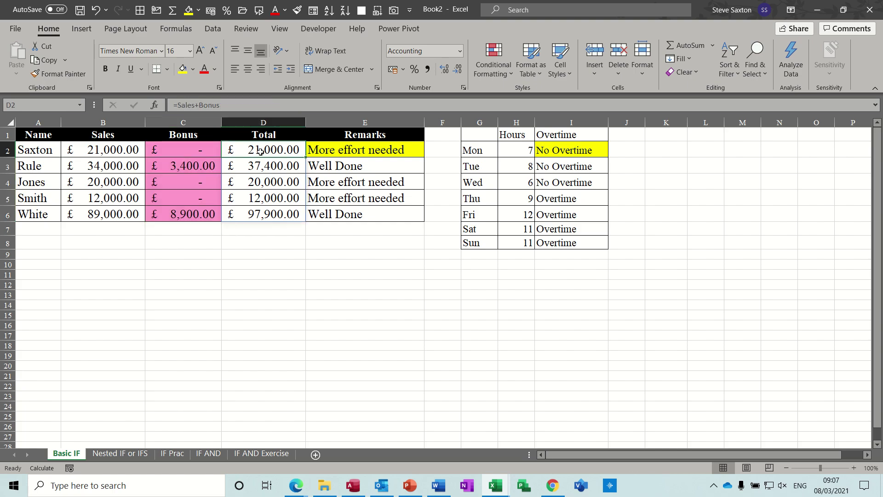
pyautogui.click(190, 150)
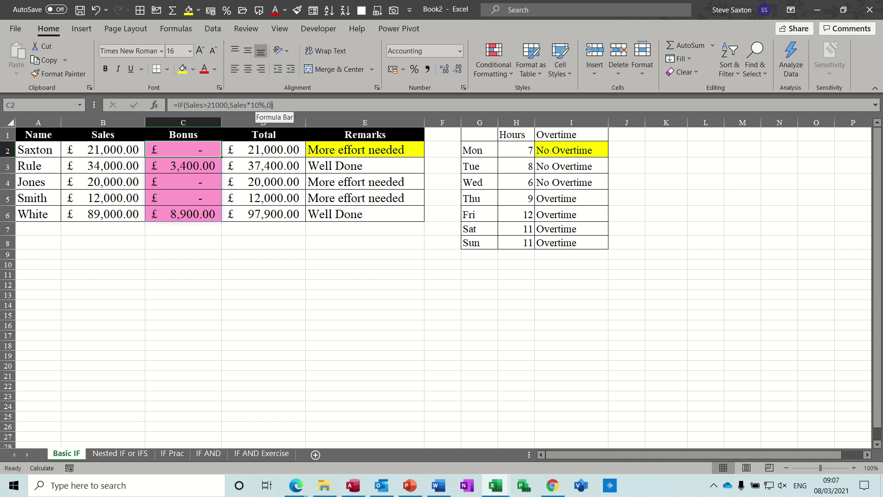
pyautogui.click(177, 167)
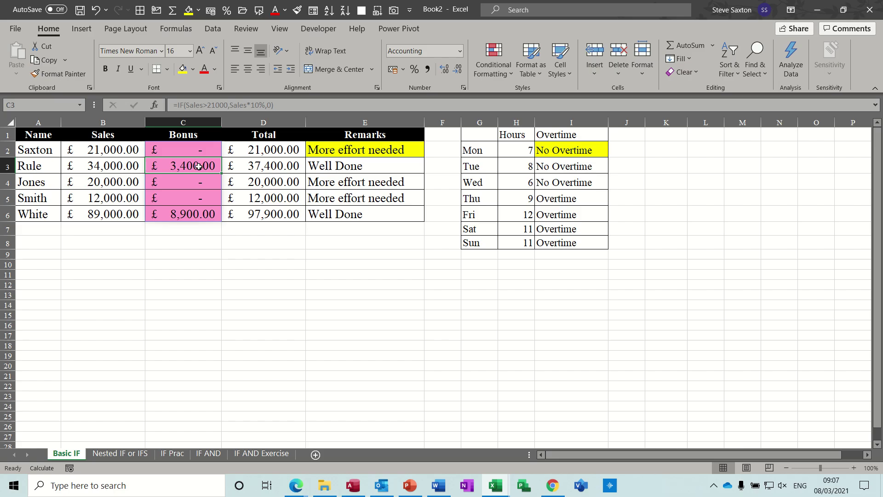
pyautogui.click(180, 183)
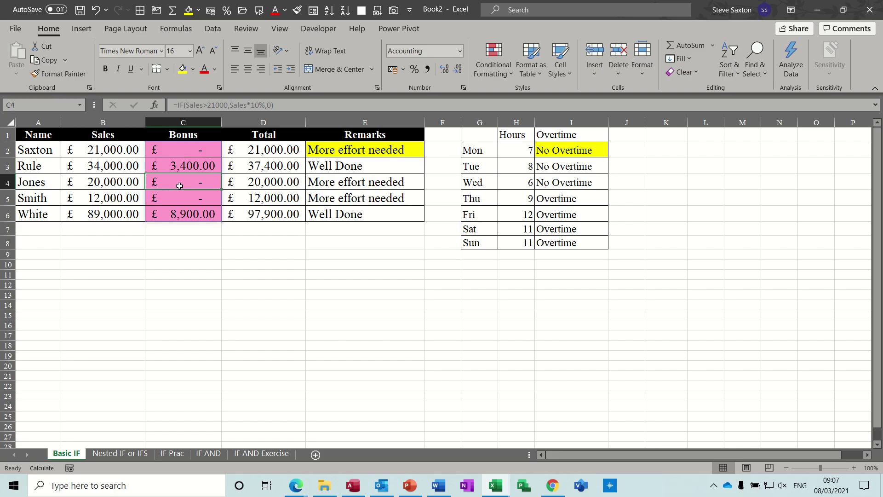
pyautogui.click(174, 198)
pyautogui.click(175, 217)
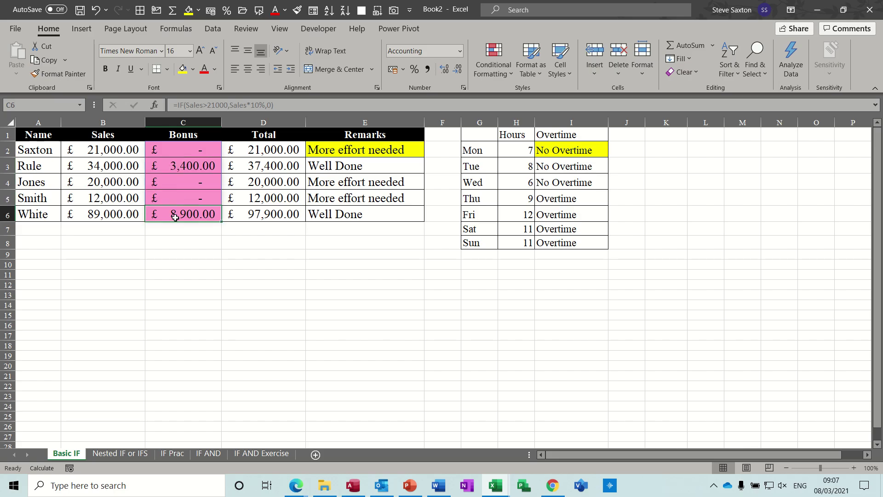
pyautogui.click(190, 147)
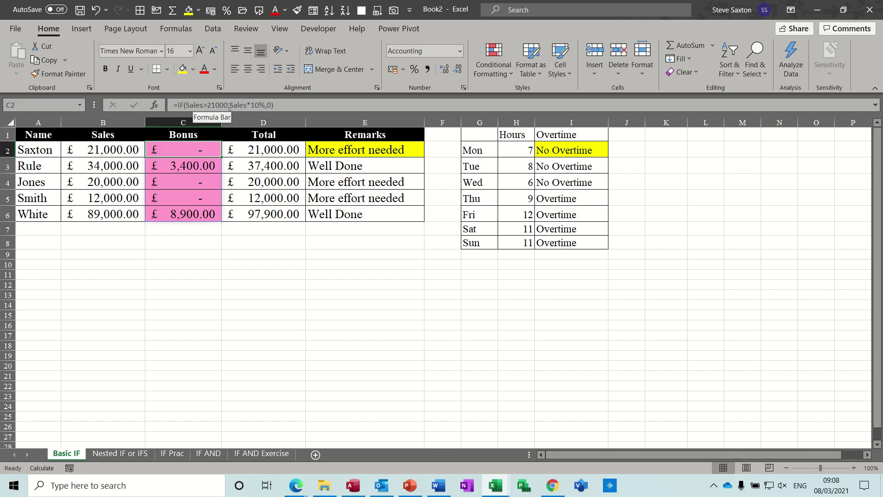
pyautogui.moveTo(119, 150); pyautogui.dragTo(113, 213)
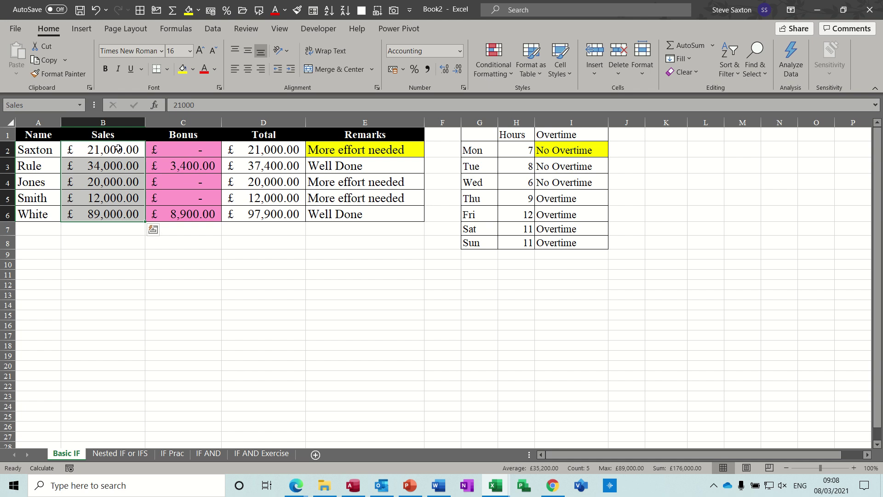
# Examine the IF formulas behind the Remarks in E2 and E3, along with the bonus in C3
pyautogui.click(368, 150)
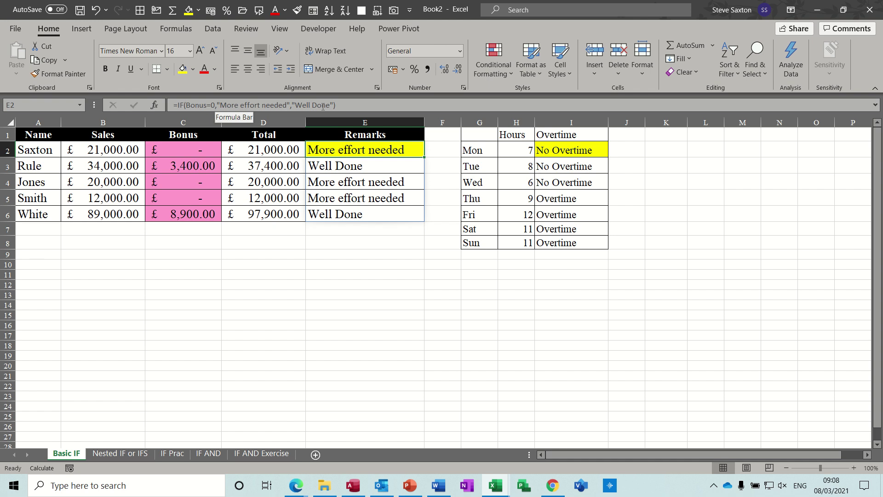
pyautogui.click(351, 167)
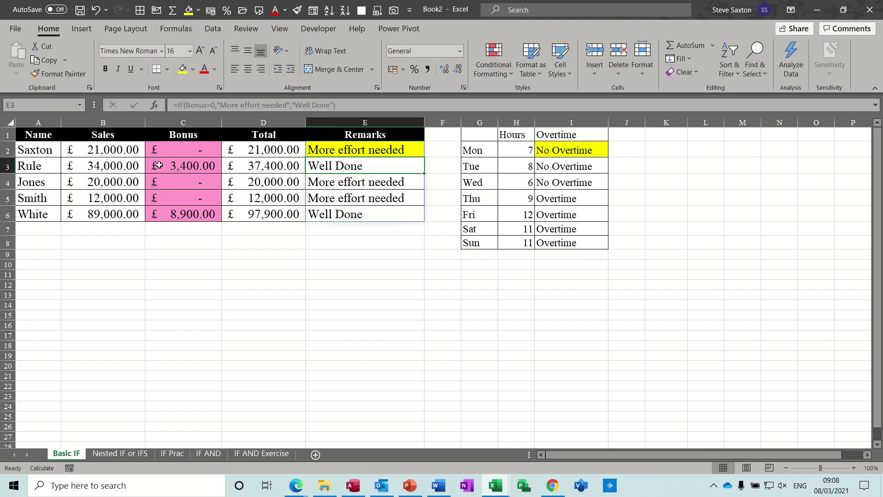
pyautogui.click(184, 167)
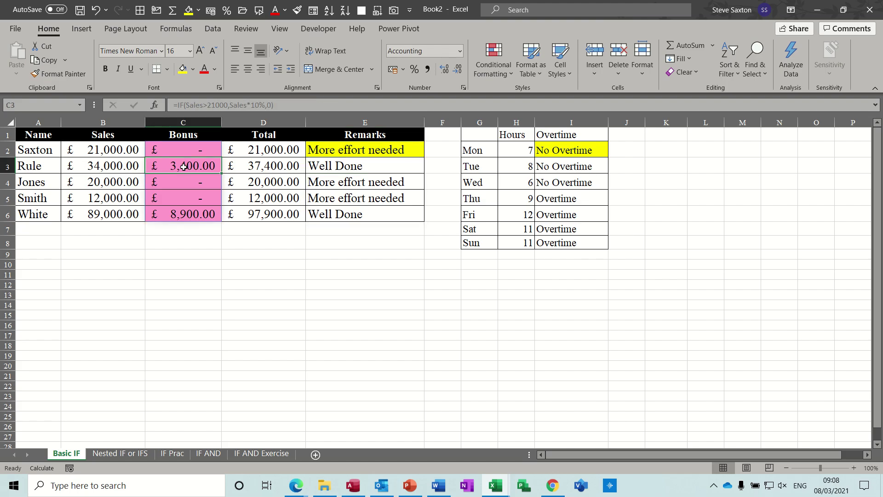
pyautogui.click(339, 166)
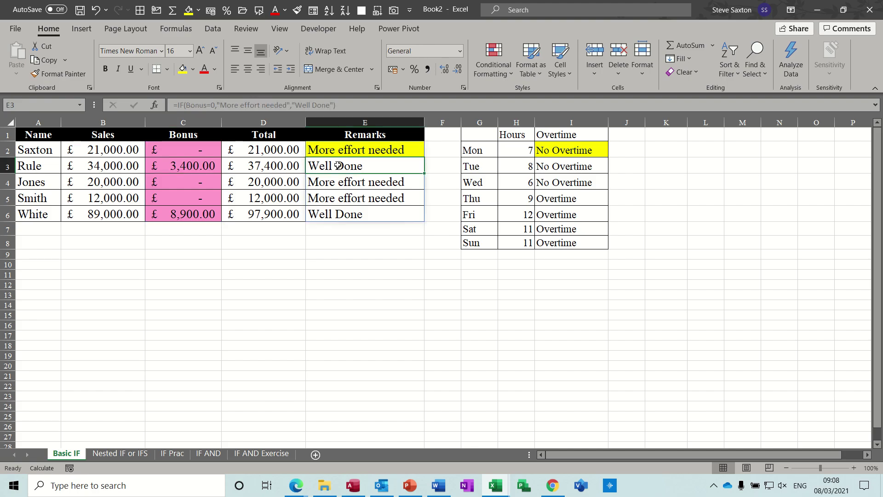
# Set the sales figure in cell B2 to 22000
pyautogui.click(103, 150)
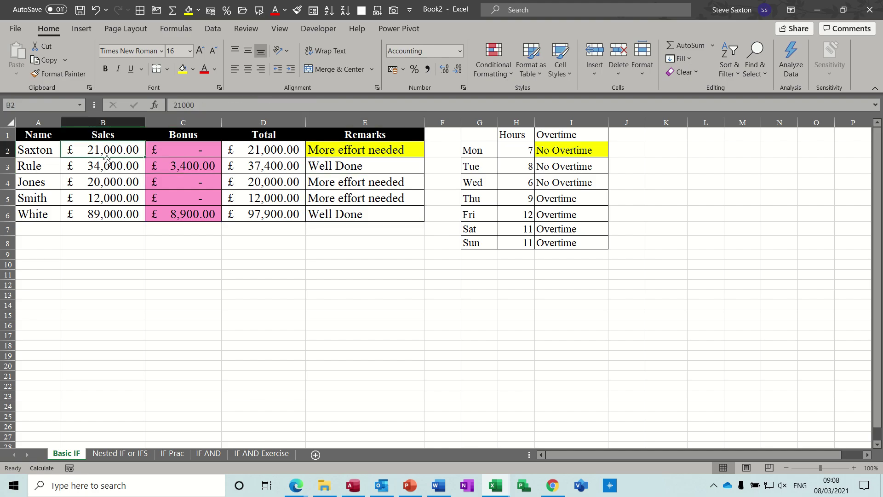
pyautogui.write('22')
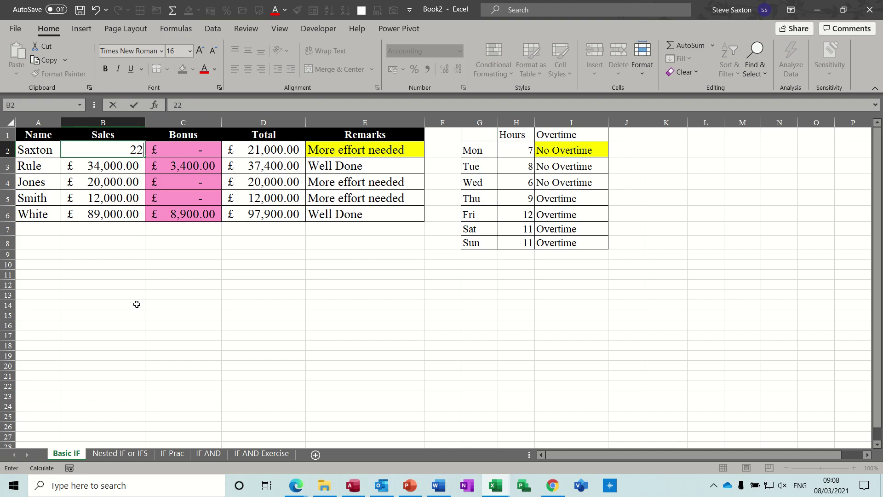
pyautogui.write('000')
pyautogui.hotkey('ctrl', 'Return')
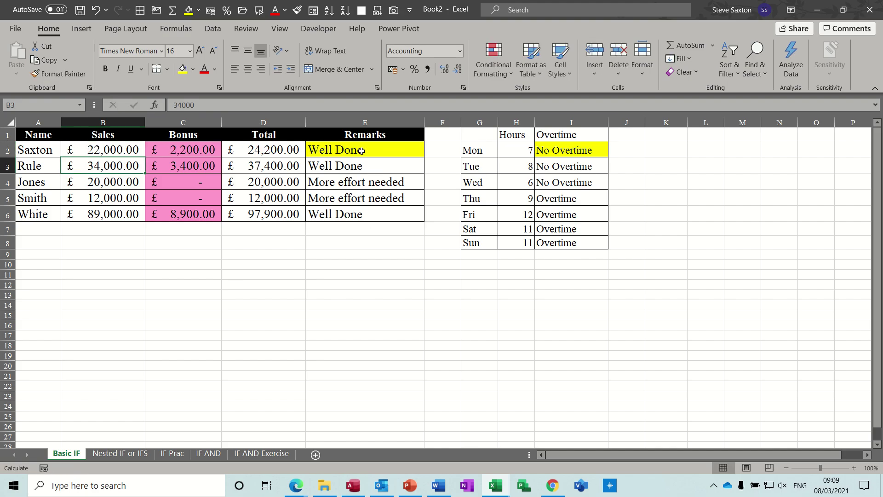
# Check the row 2 bonus and remark, and examine the overtime IF formulas for Monday and Thursday
pyautogui.click(363, 151)
pyautogui.hotkey('ctrl', 'shift', 'Down')
pyautogui.click(195, 150)
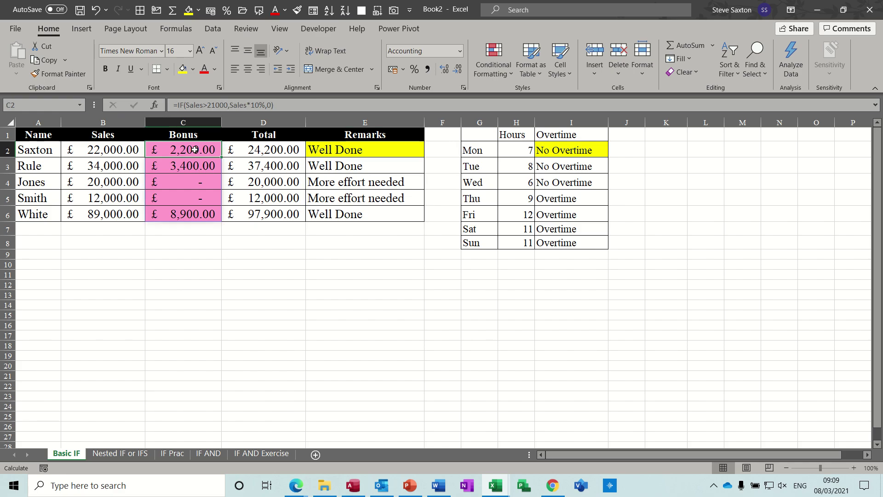
pyautogui.click(352, 151)
pyautogui.hotkey('ctrl', 'shift', 'Down')
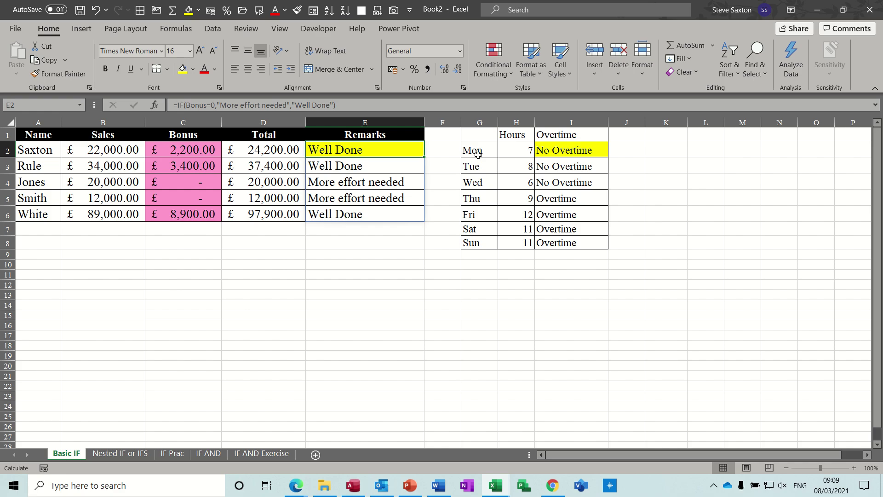
pyautogui.click(572, 151)
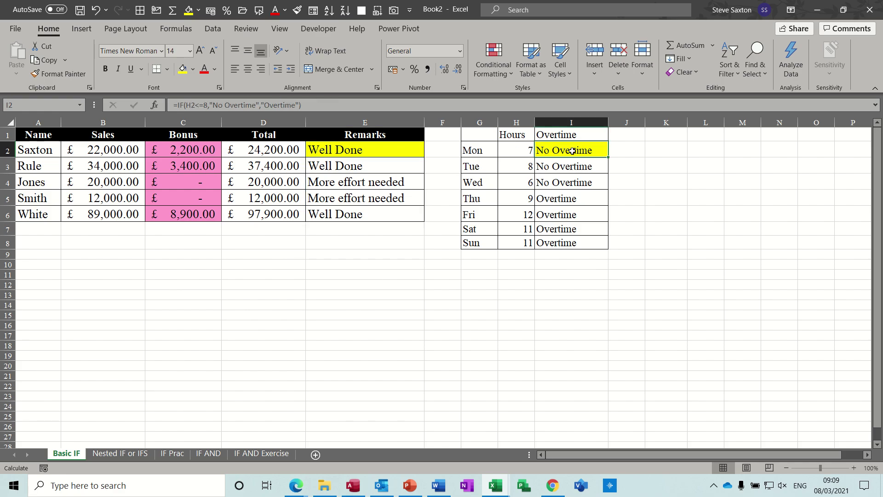
pyautogui.click(569, 198)
pyautogui.click(569, 149)
pyautogui.click(554, 200)
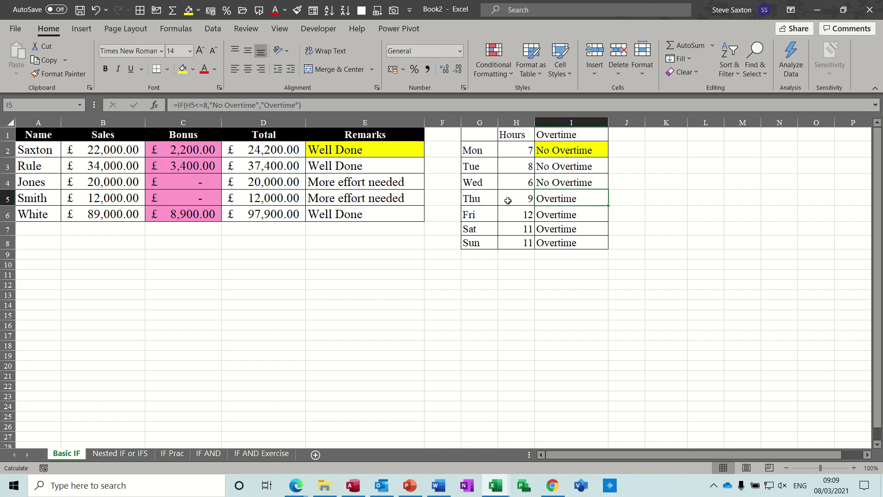
# Insert three blank columns before the hours and overtime table, at columns G to I
pyautogui.moveTo(476, 122); pyautogui.dragTo(573, 123)
pyautogui.rightClick(520, 143)
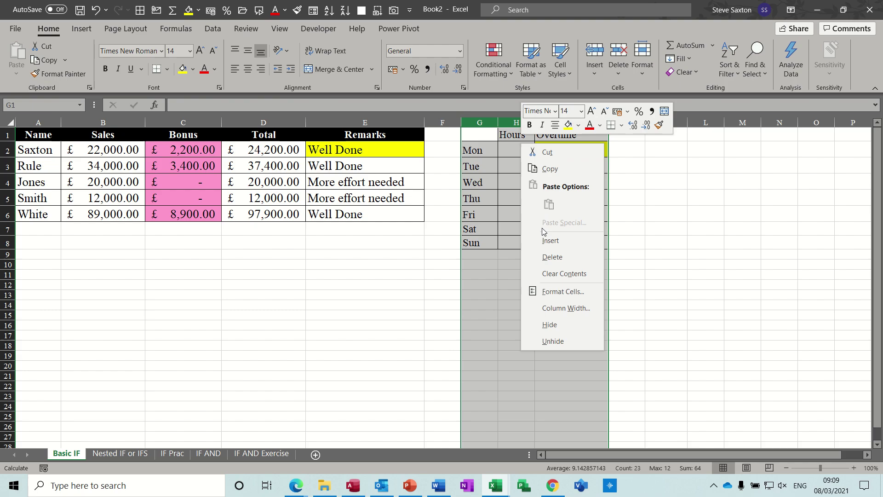
pyautogui.click(542, 248)
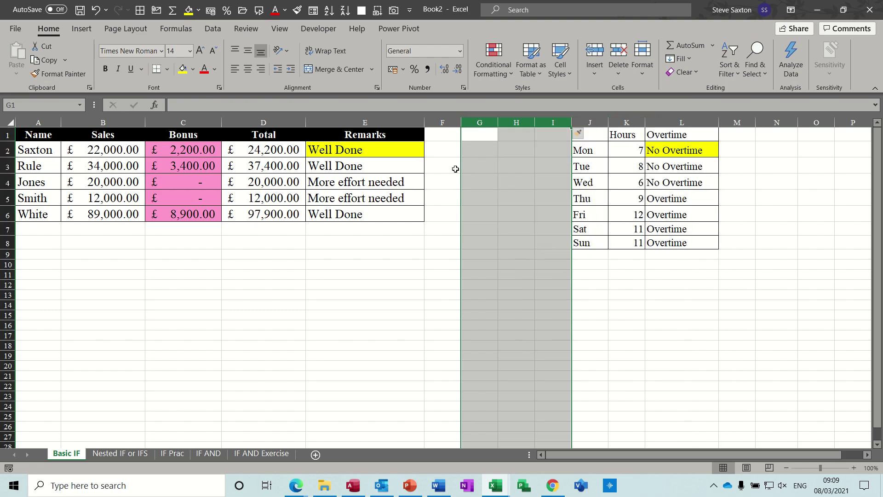
# Enter the formula =IF(Sales>21000,Sales*10%,0) in cell G2, following the bonus formula in C2
pyautogui.click(184, 150)
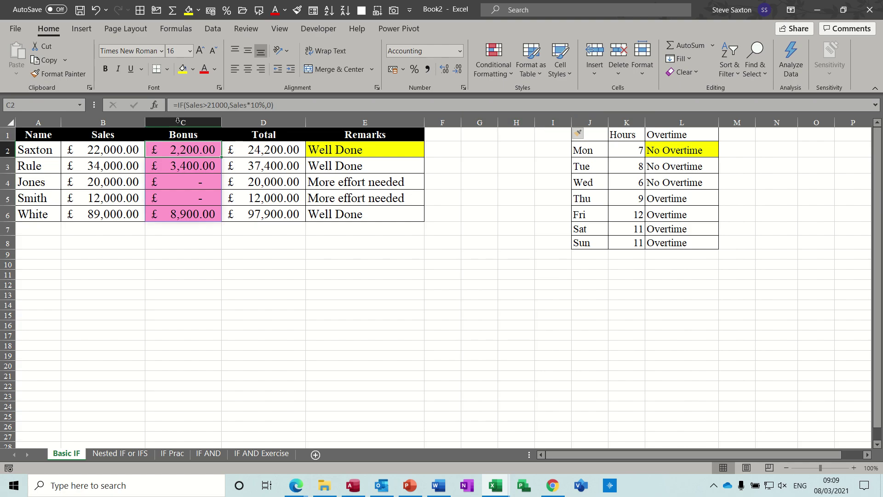
pyautogui.click(469, 150)
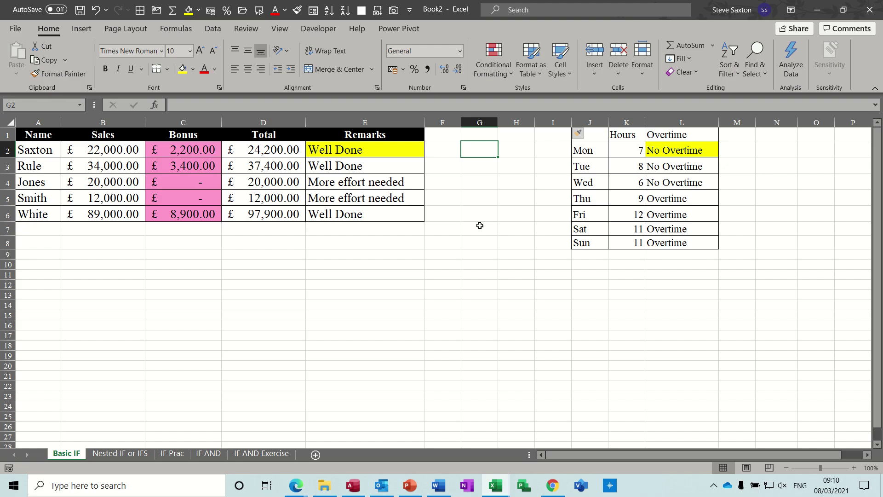
pyautogui.write('=if')
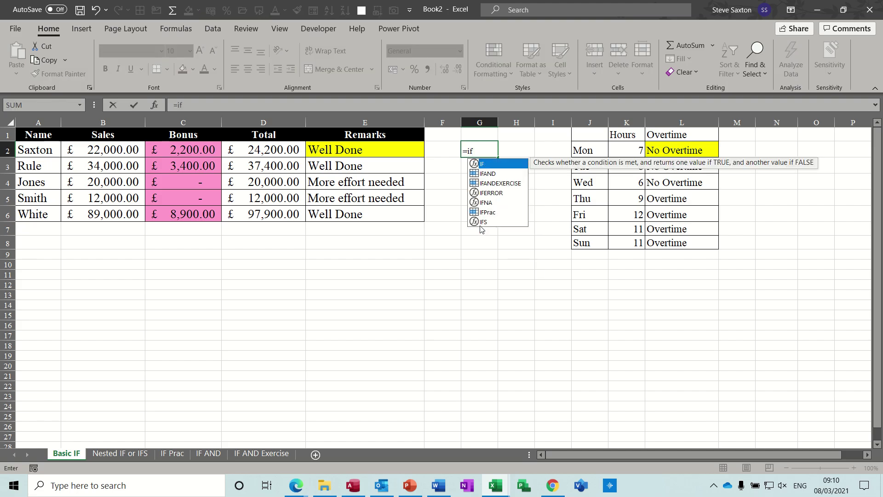
pyautogui.write('(')
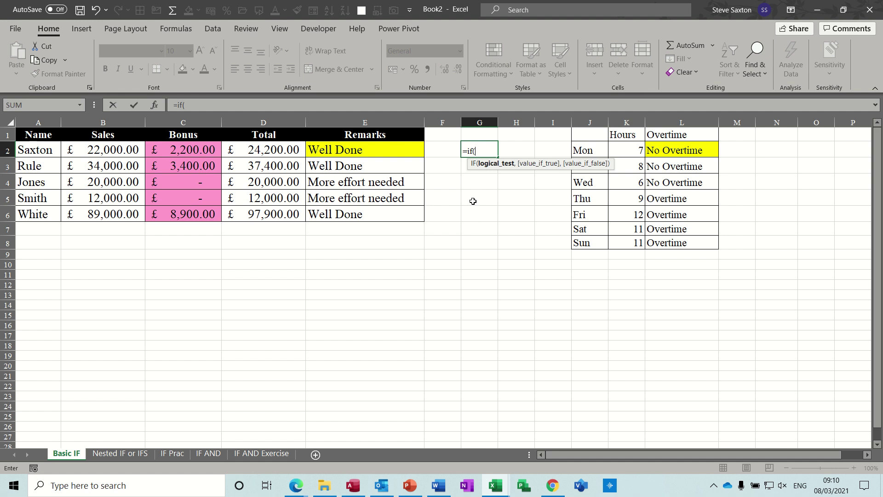
pyautogui.write('sales')
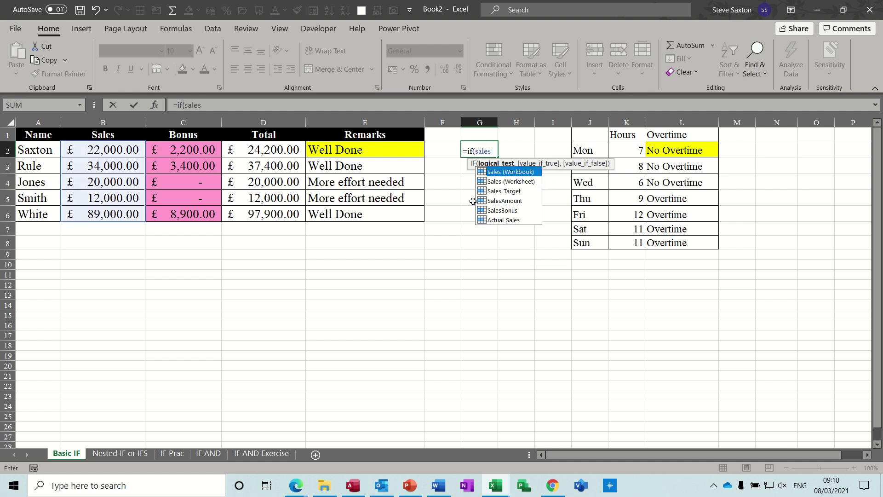
pyautogui.write('>')
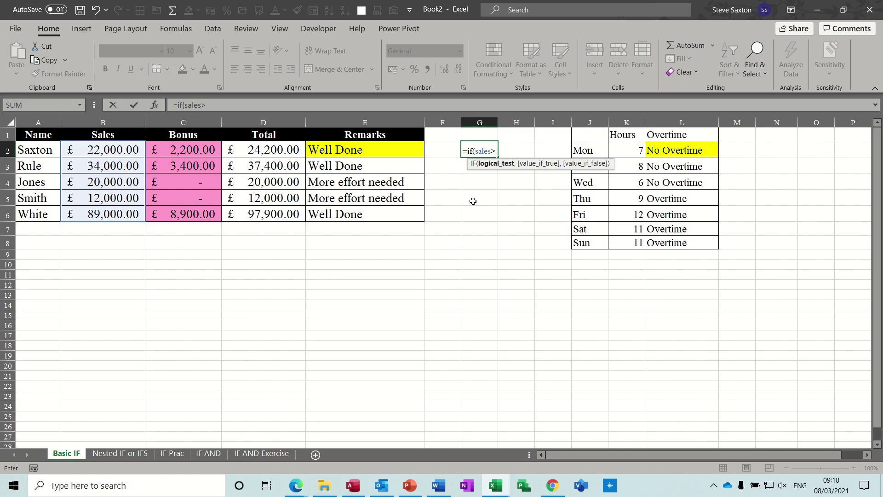
pyautogui.write('21000')
pyautogui.write(',')
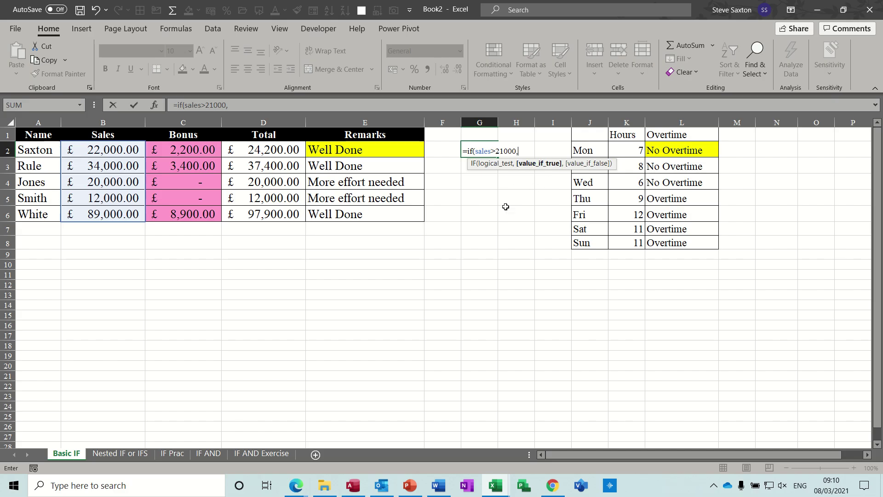
pyautogui.write('sales*')
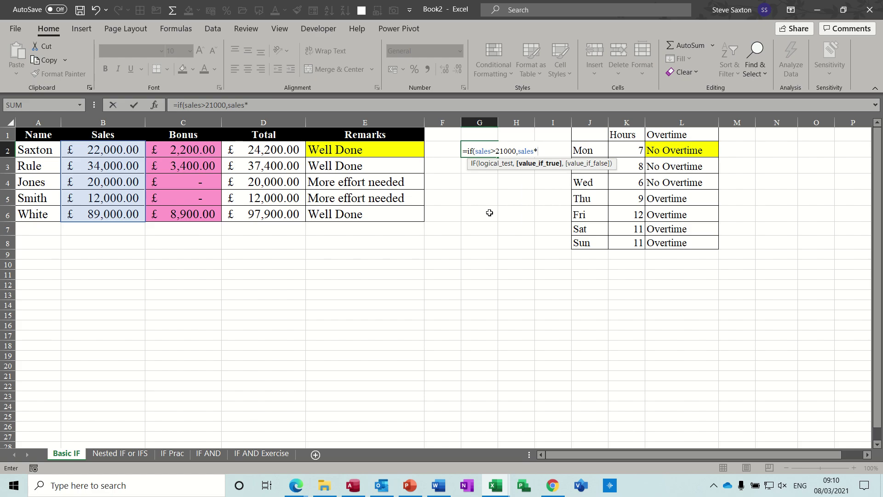
pyautogui.write('10%,')
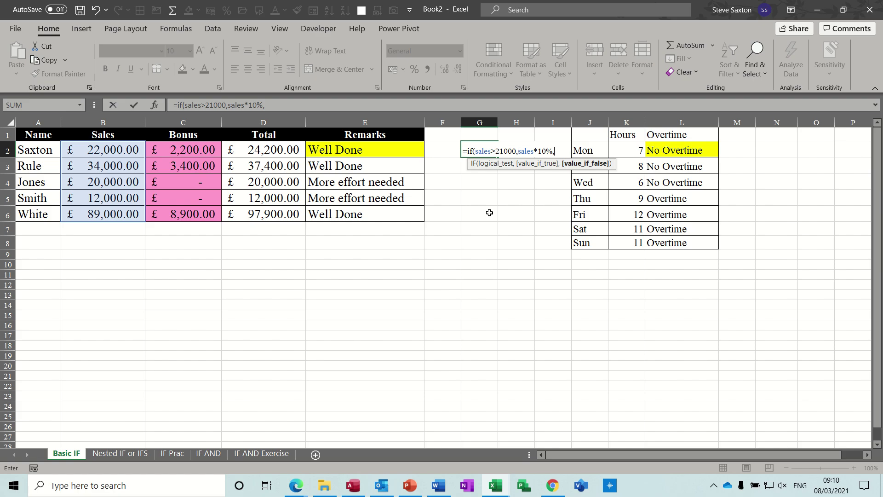
pyautogui.write('0)')
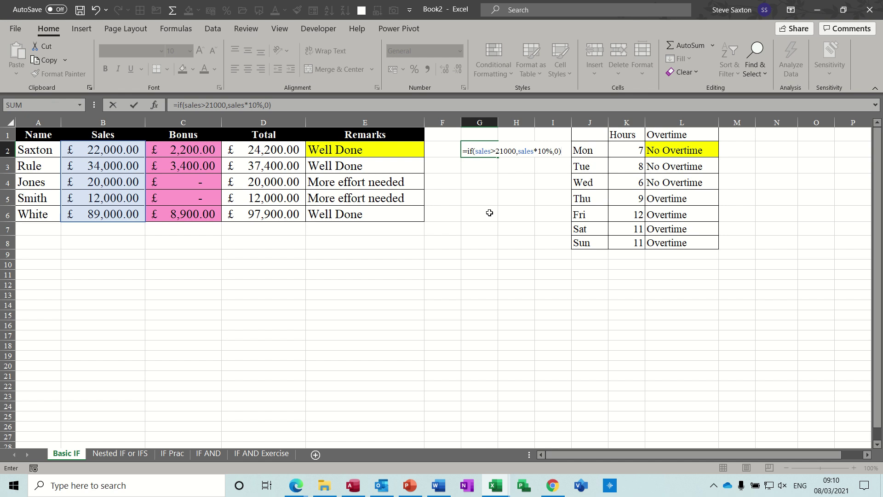
pyautogui.click(134, 105)
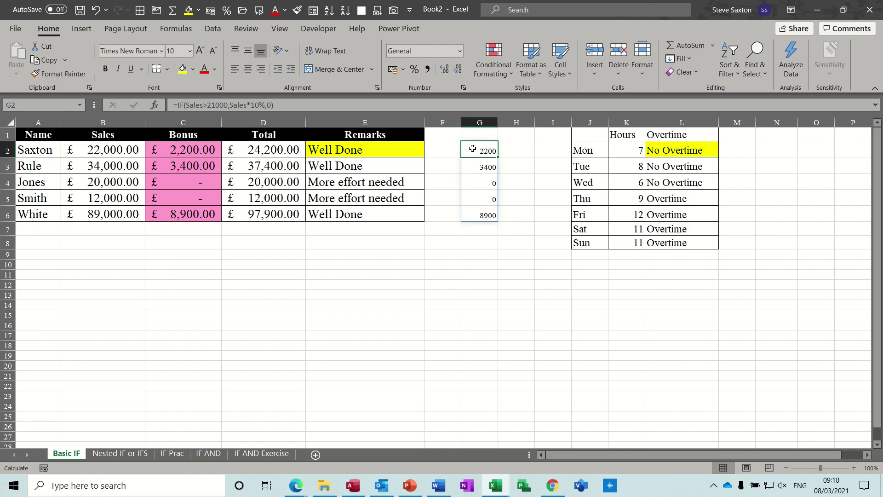
# Apply the pound Accounting number format to the calculated bonuses in G2:G6
pyautogui.moveTo(472, 148); pyautogui.dragTo(481, 216)
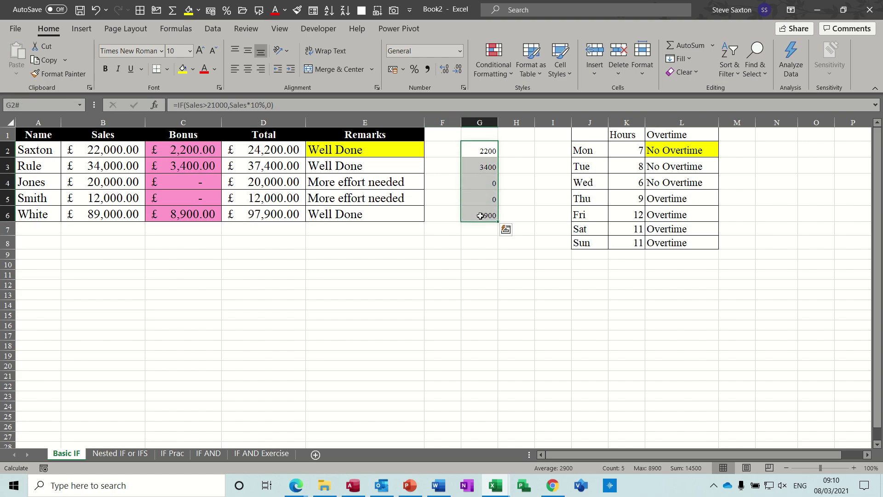
pyautogui.click(392, 70)
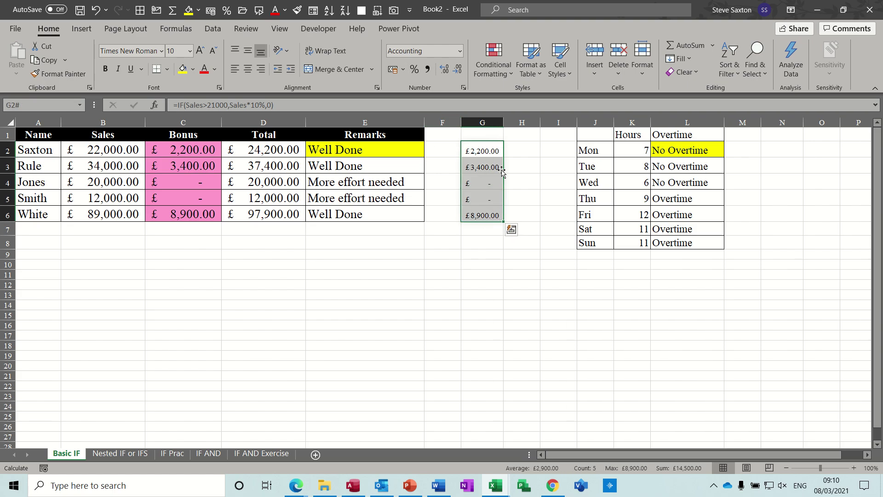
# Enter =IF(G2=0,"More effort needed","Well Done") in cell H2 and fill it down to H6
pyautogui.click(525, 149)
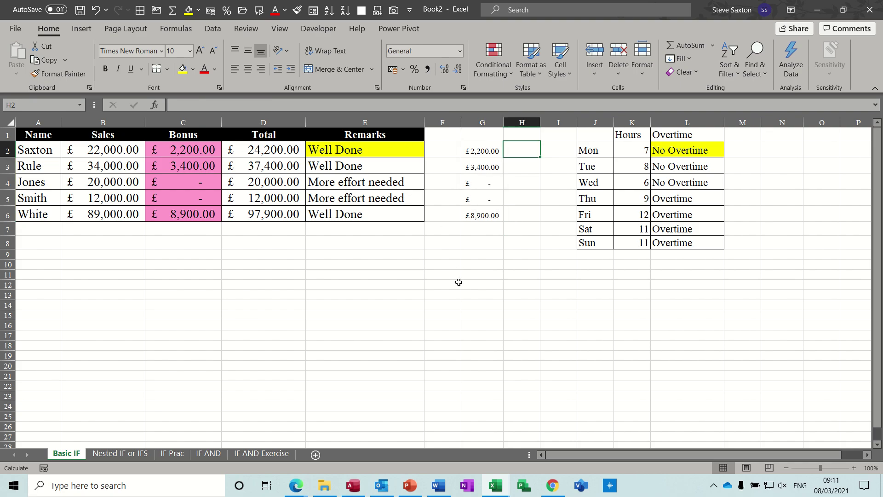
pyautogui.write('=if')
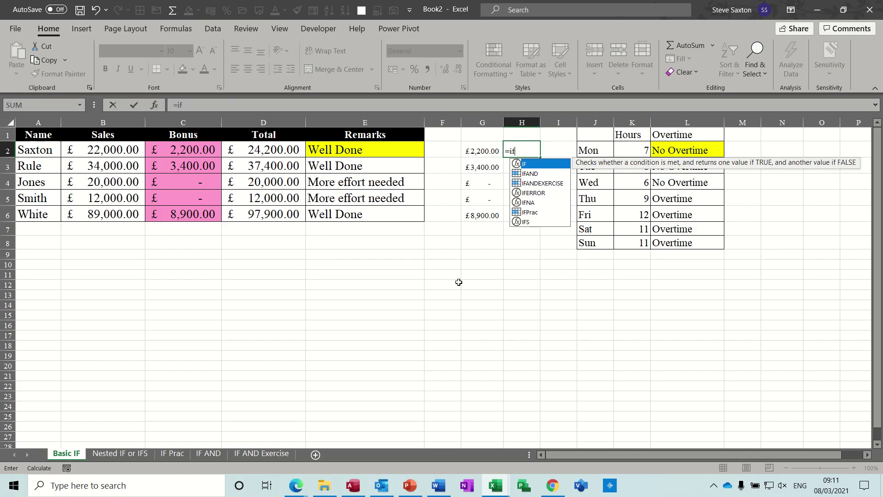
pyautogui.write('(')
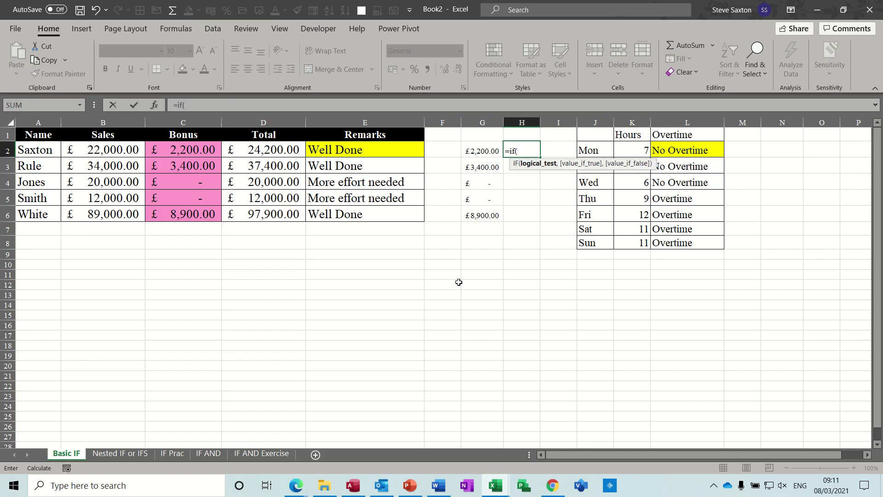
pyautogui.click(480, 151)
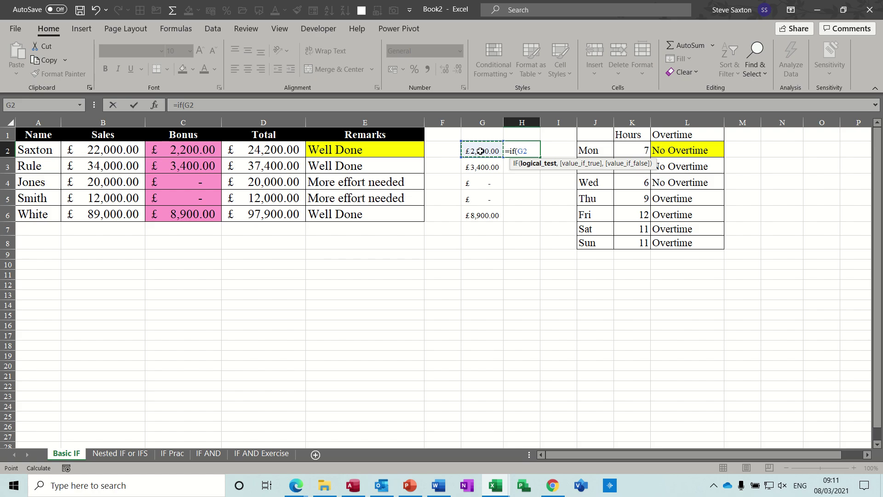
pyautogui.write('=0,')
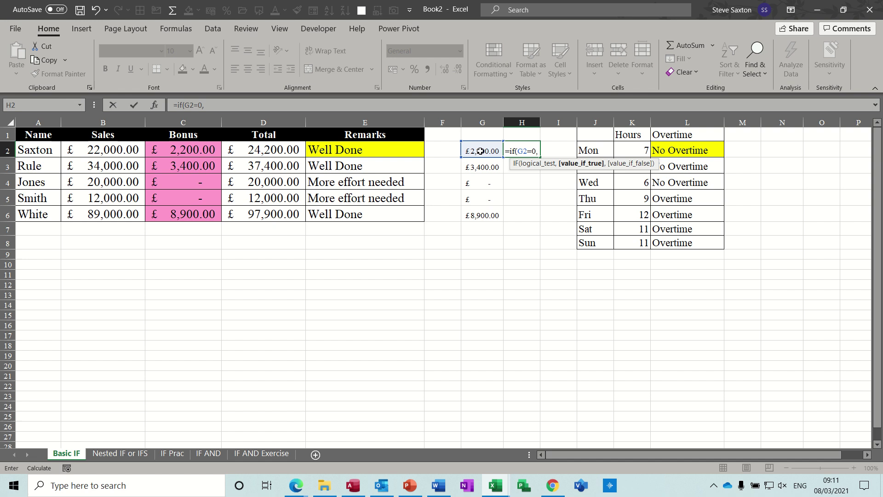
pyautogui.write('"More effort need')
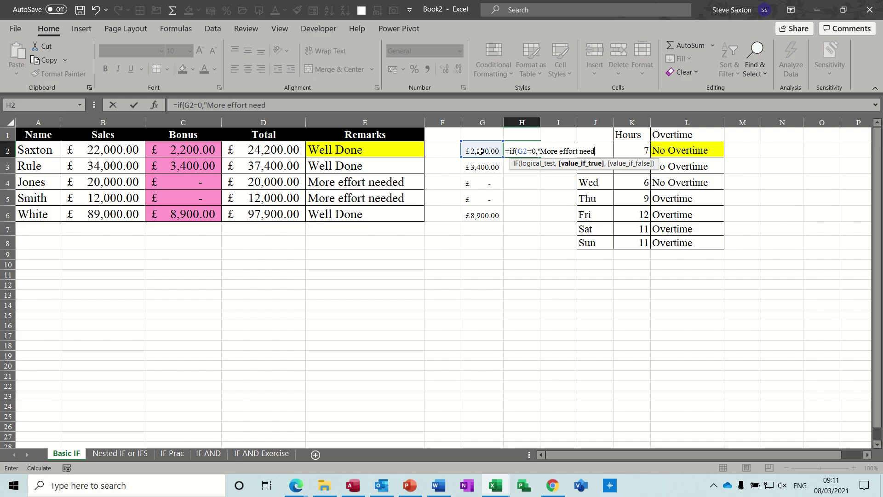
pyautogui.write('ed",')
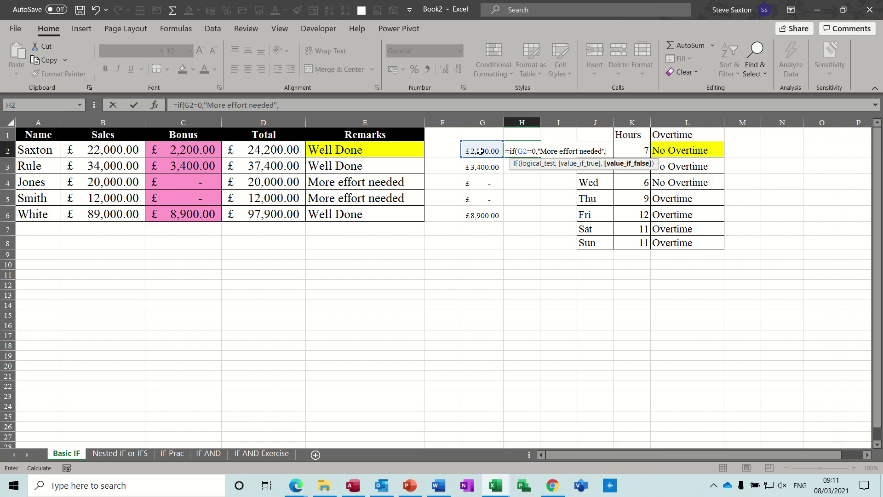
pyautogui.write('"Well Done")')
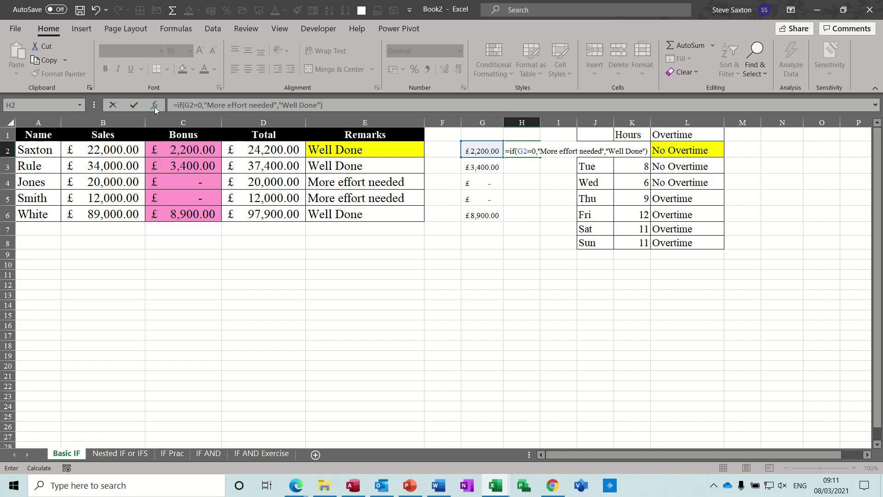
pyautogui.click(133, 105)
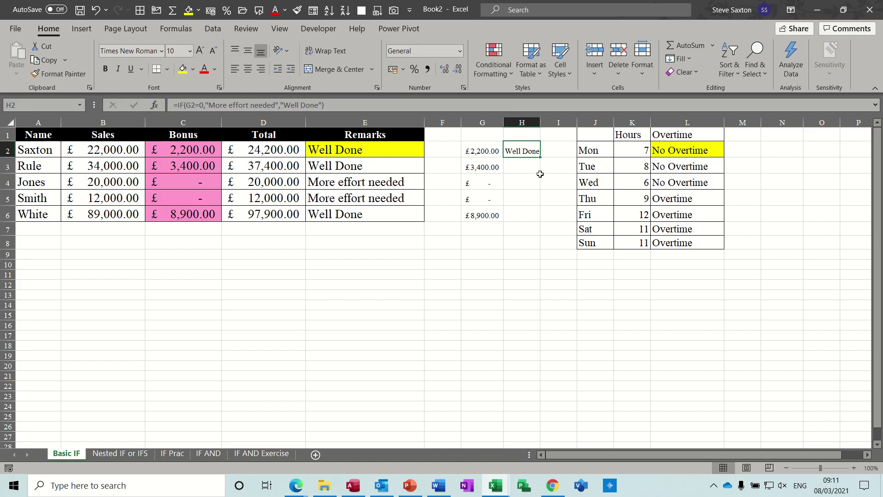
pyautogui.doubleClick(541, 157)
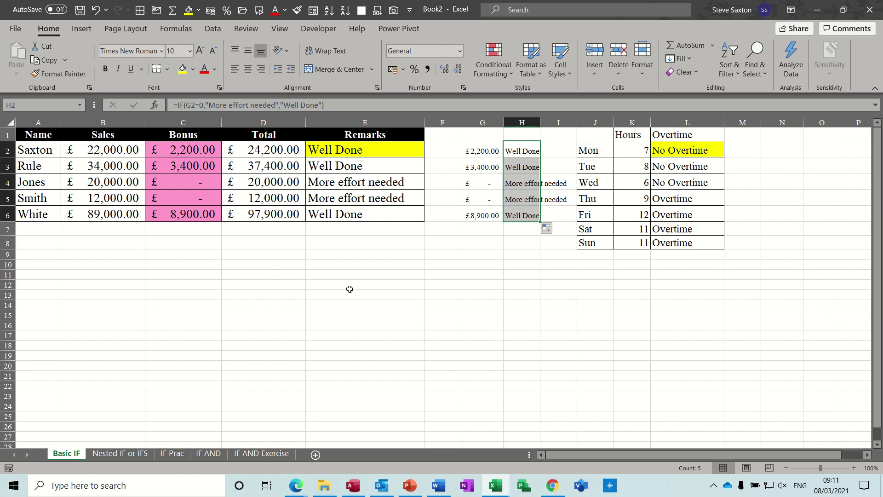
# On the Nested IF or IFS sheet, examine the Score range and compare the nested IF formula in E3 with the IFS formula in F3
pyautogui.click(117, 454)
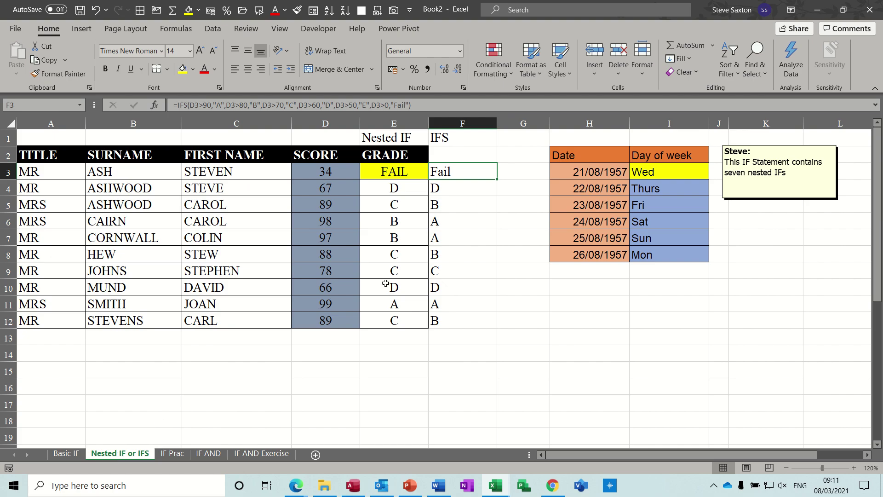
pyautogui.click(383, 171)
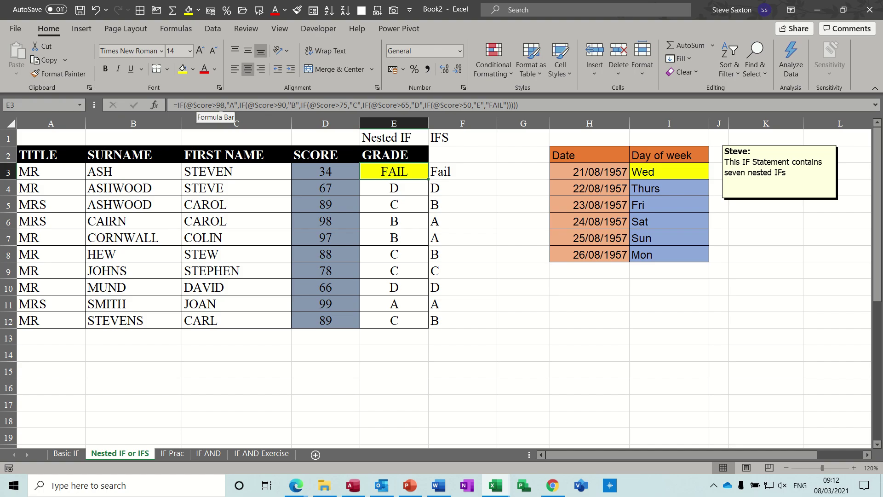
pyautogui.moveTo(320, 171); pyautogui.dragTo(331, 318)
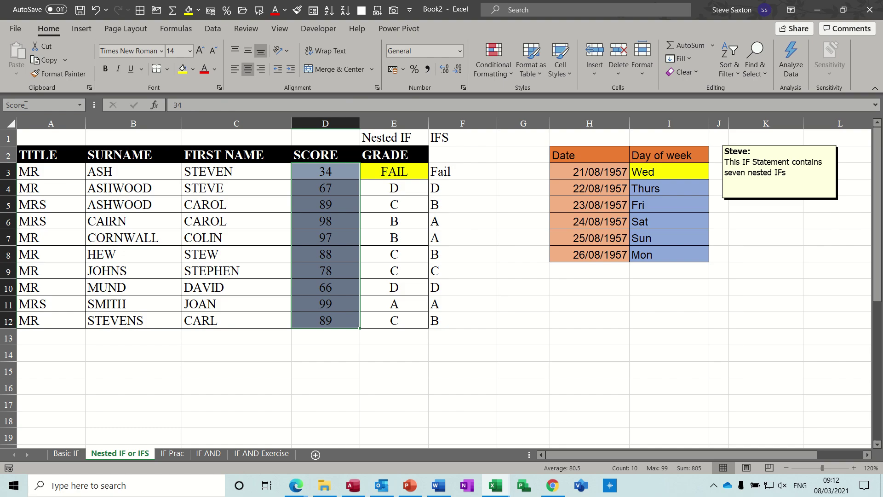
pyautogui.click(386, 172)
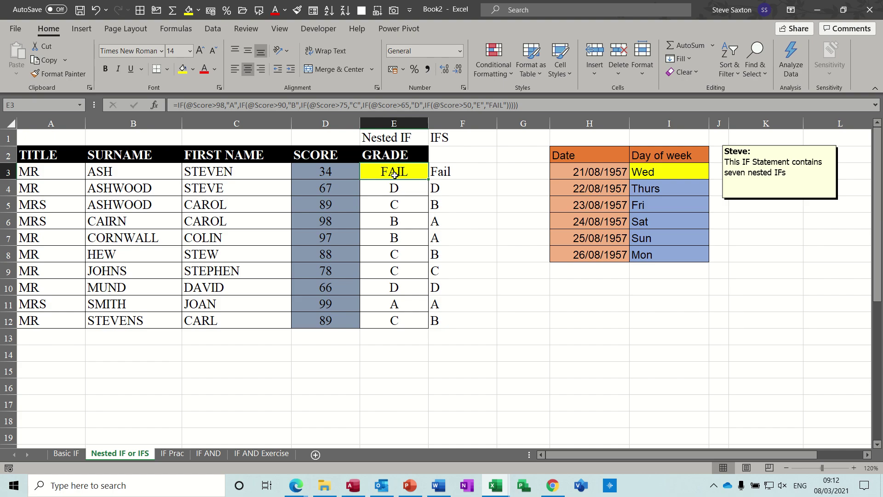
pyautogui.click(457, 173)
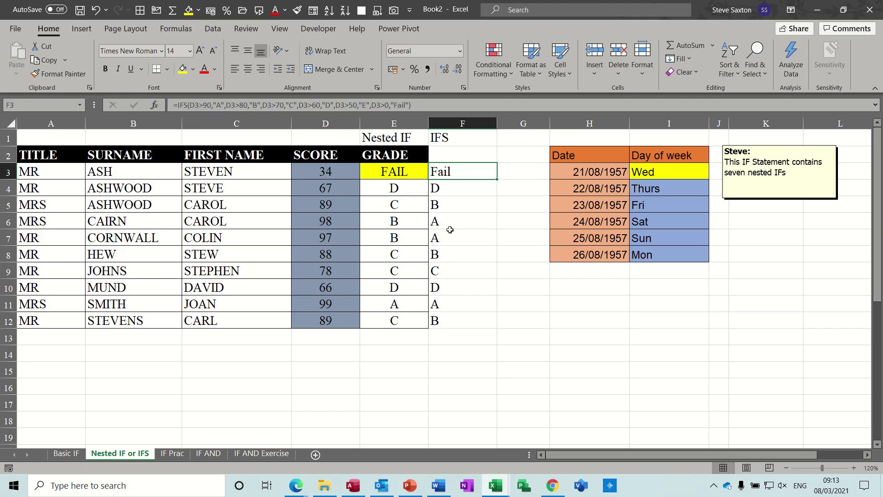
pyautogui.click(388, 173)
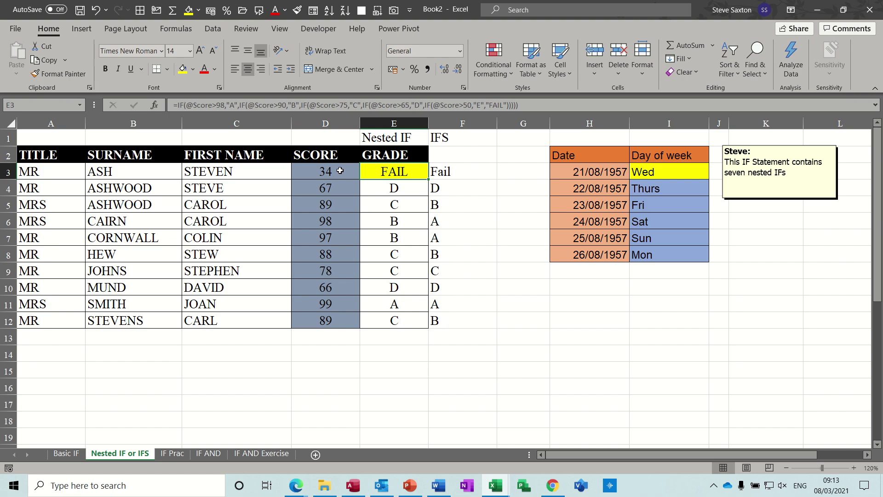
pyautogui.click(459, 171)
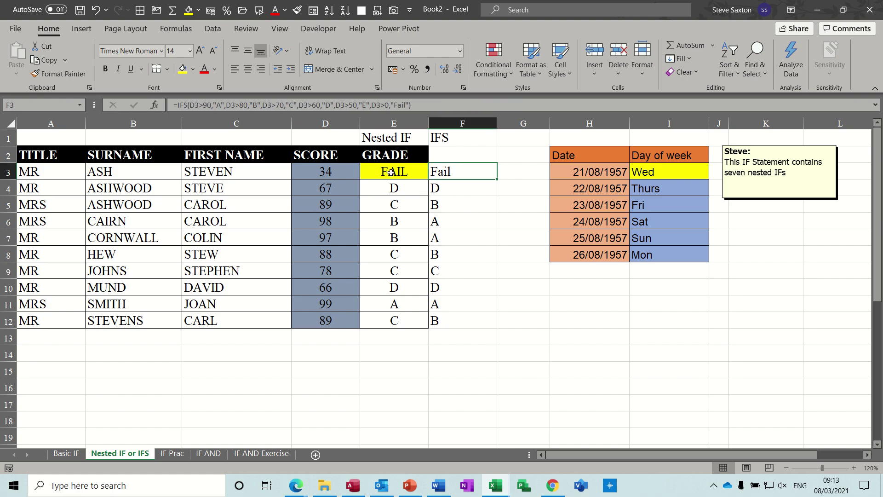
pyautogui.click(415, 171)
pyautogui.click(454, 173)
pyautogui.click(391, 173)
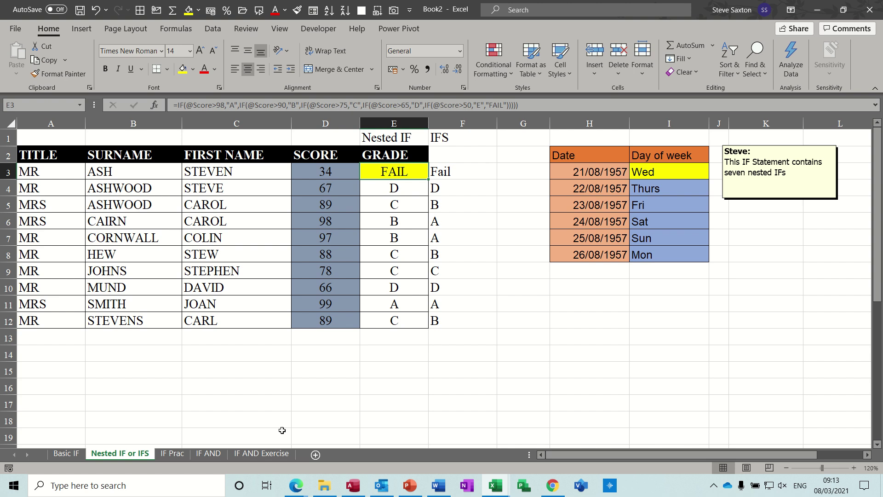
# On the IF Prac sheet, enter =IF(F5>E5,"Increase","Decrease") in G5 and fill it down to G11
pyautogui.click(174, 454)
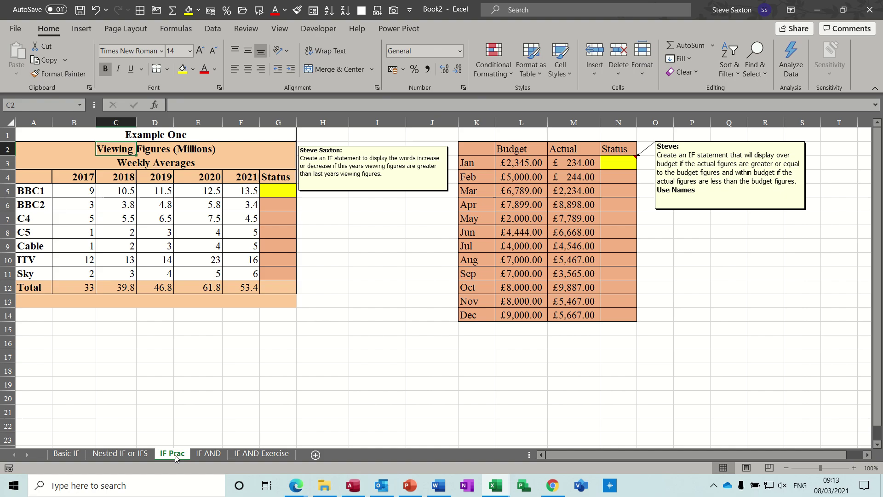
pyautogui.click(273, 190)
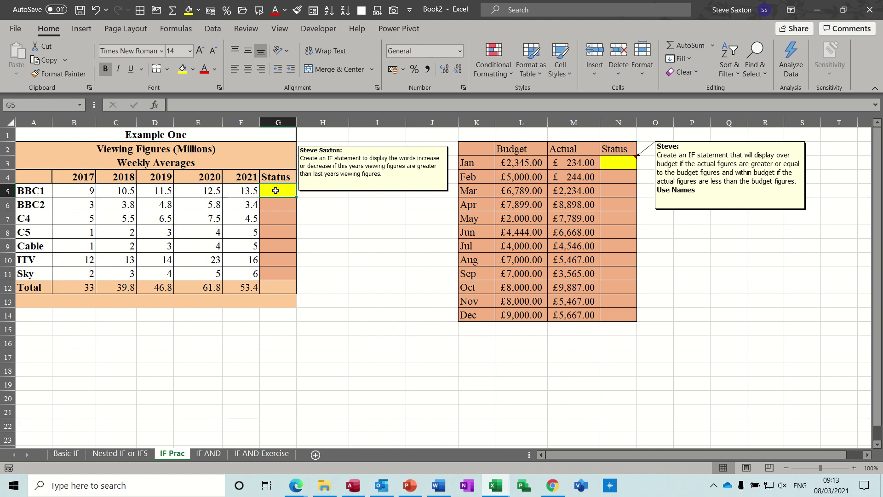
pyautogui.write('=if')
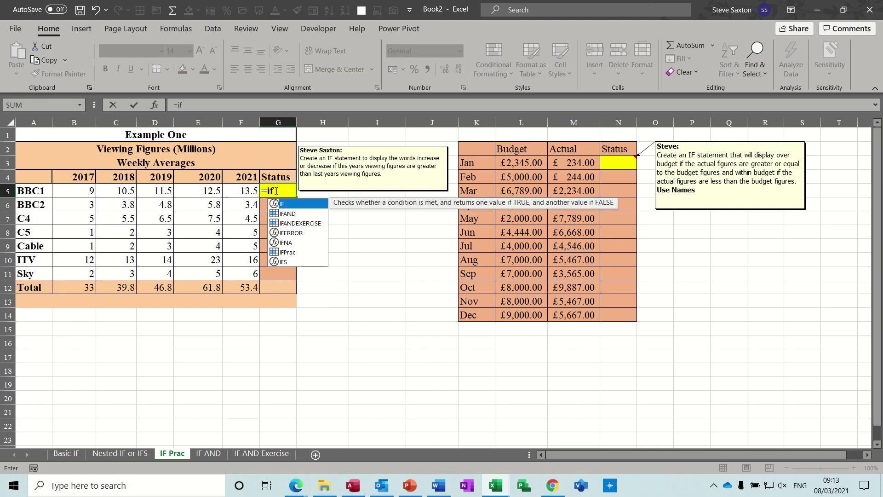
pyautogui.write('(')
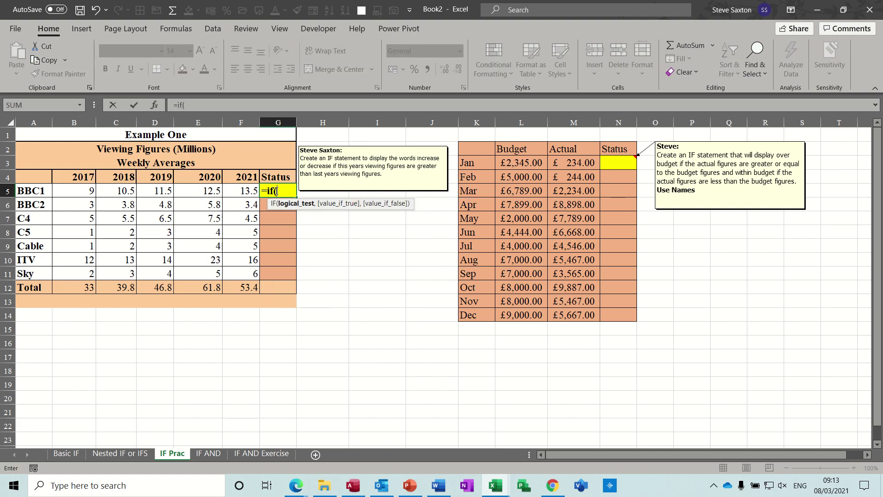
pyautogui.click(238, 190)
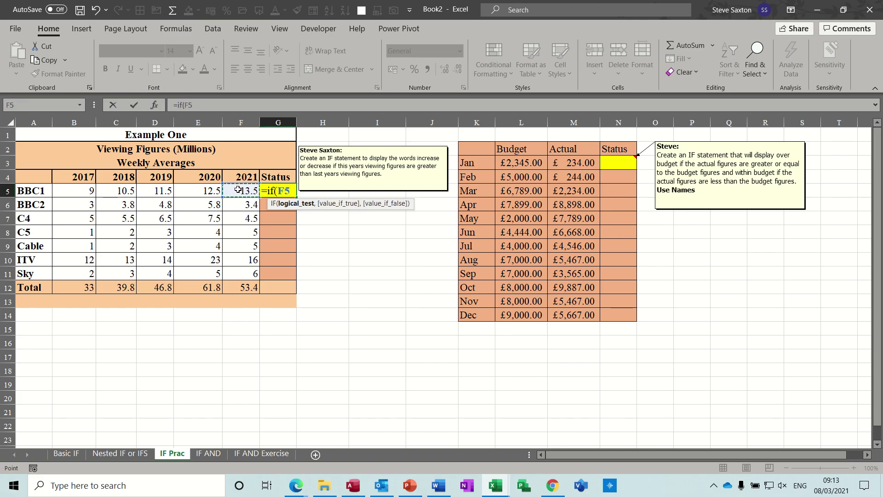
pyautogui.write('>')
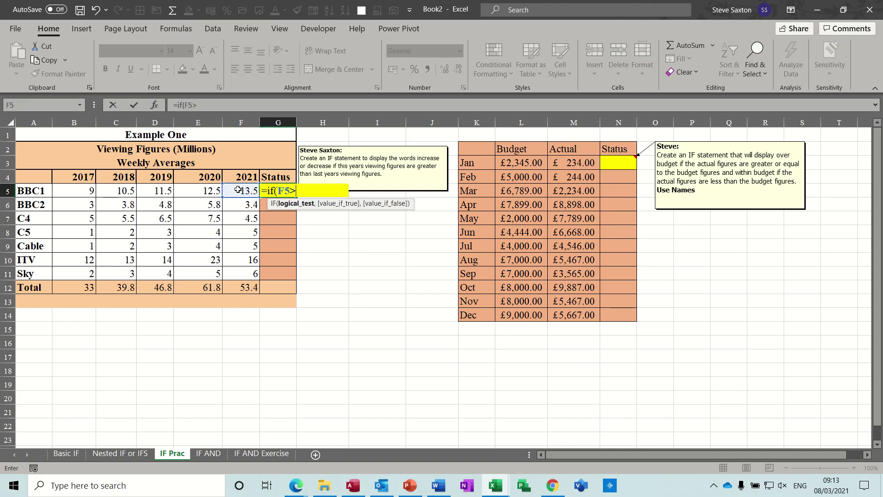
pyautogui.click(203, 191)
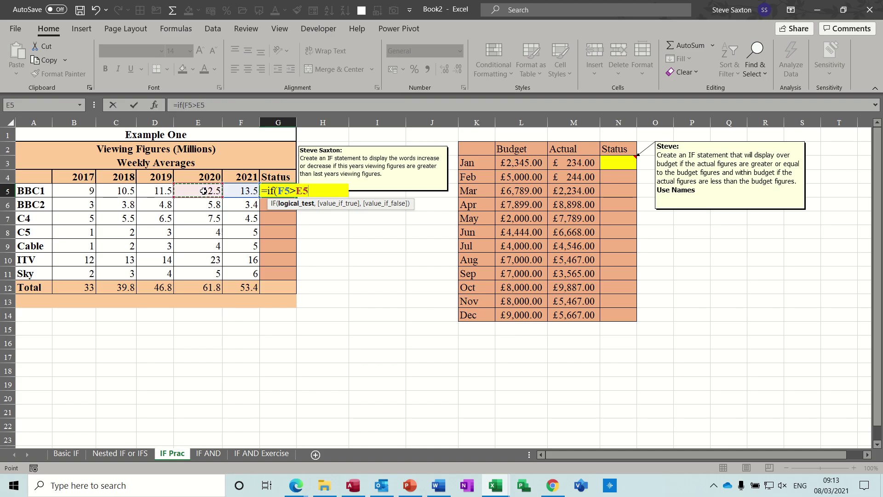
pyautogui.write(',')
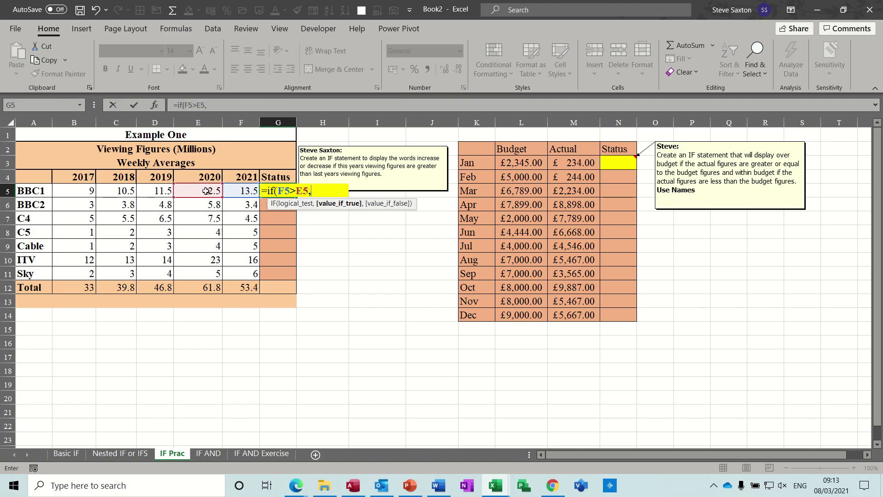
pyautogui.write('"Increase')
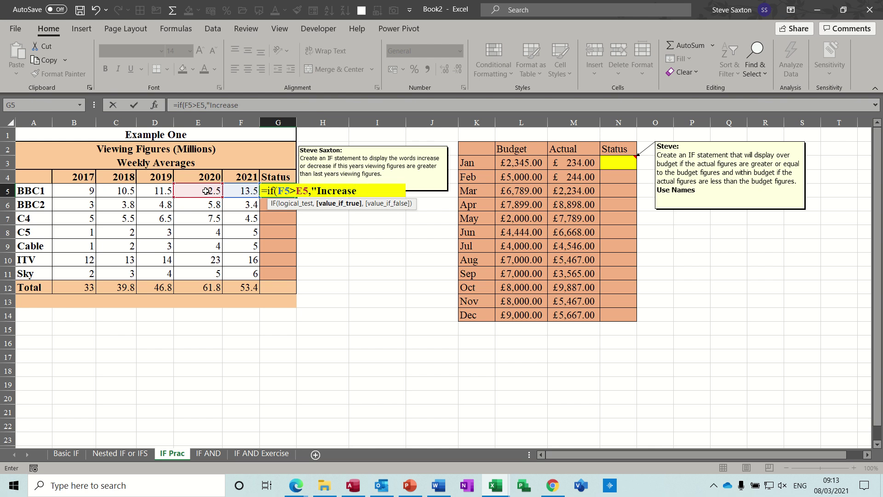
pyautogui.write('",')
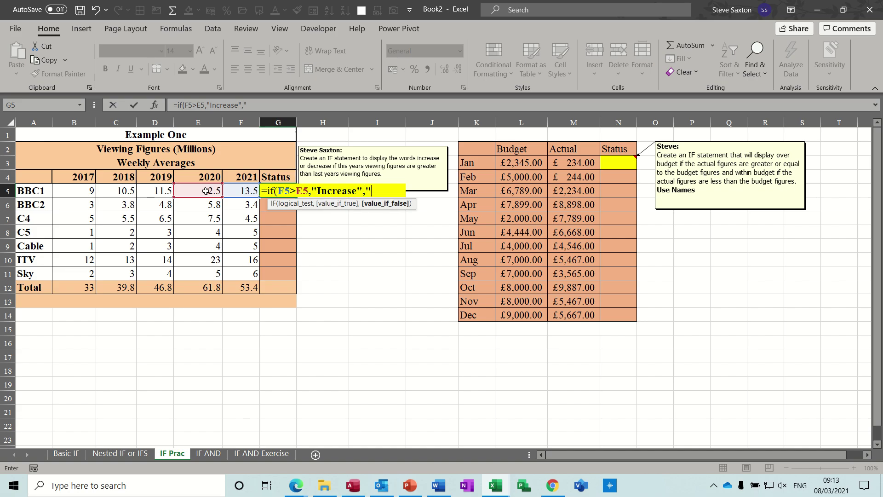
pyautogui.write('"Decreas')
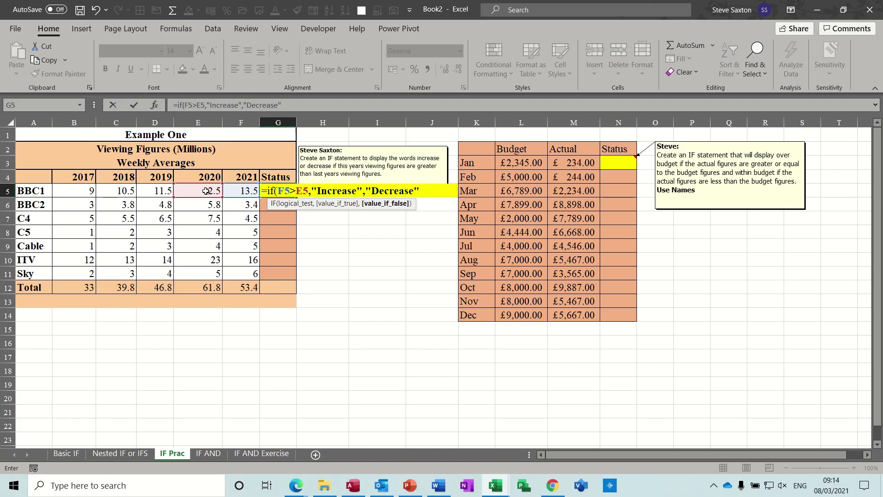
pyautogui.write('e")')
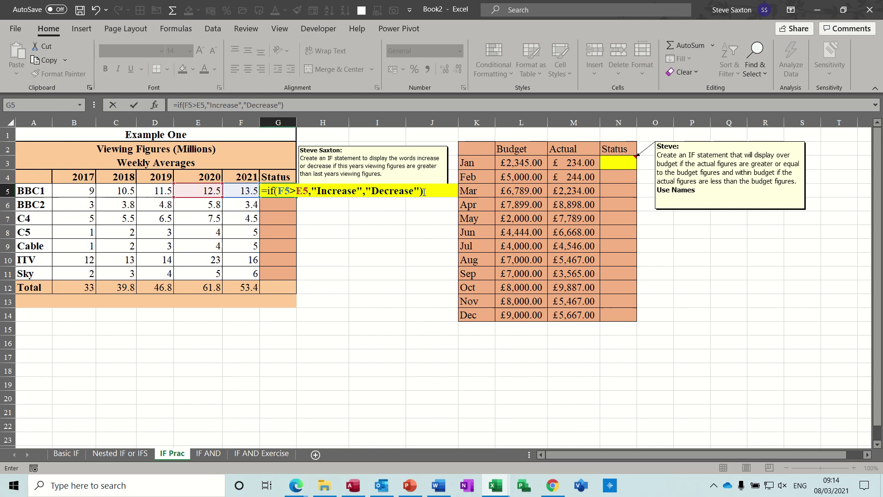
pyautogui.click(134, 105)
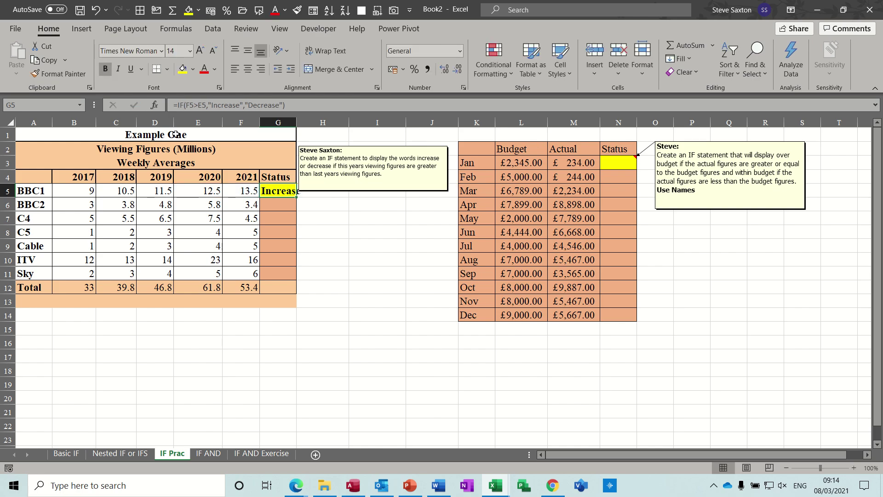
pyautogui.doubleClick(298, 198)
# Widen column G to fit the status words and delete the instruction note overlapping the viewing figures table
pyautogui.moveTo(297, 123); pyautogui.dragTo(306, 123)
pyautogui.click(338, 190)
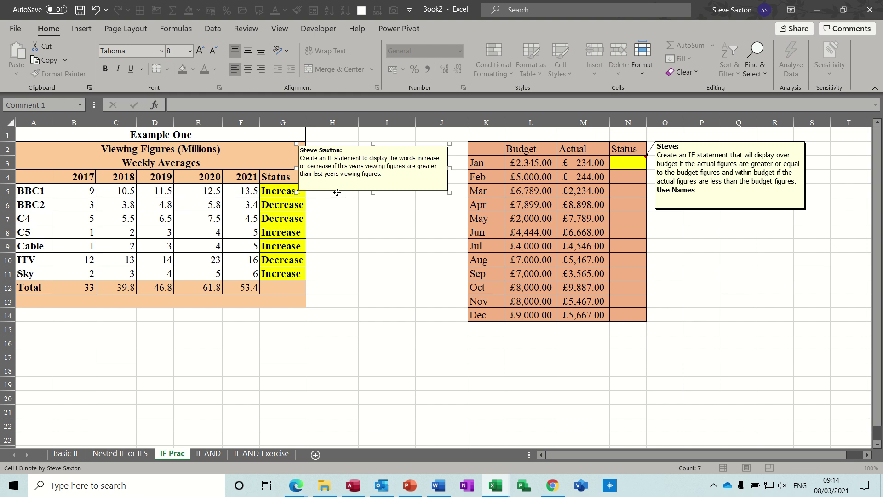
pyautogui.press('Escape')
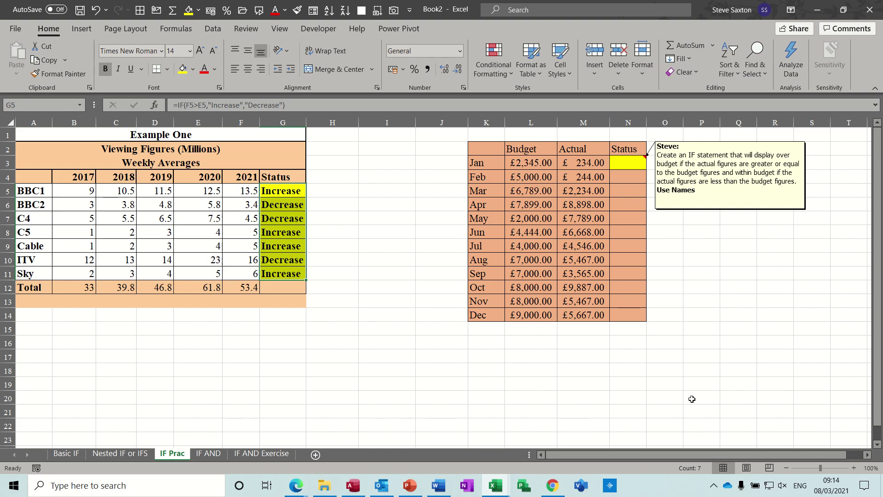
# Create the range names Budget and Actual from the top row of L2:M14, and select L3:L14 to check its name
pyautogui.click(868, 455)
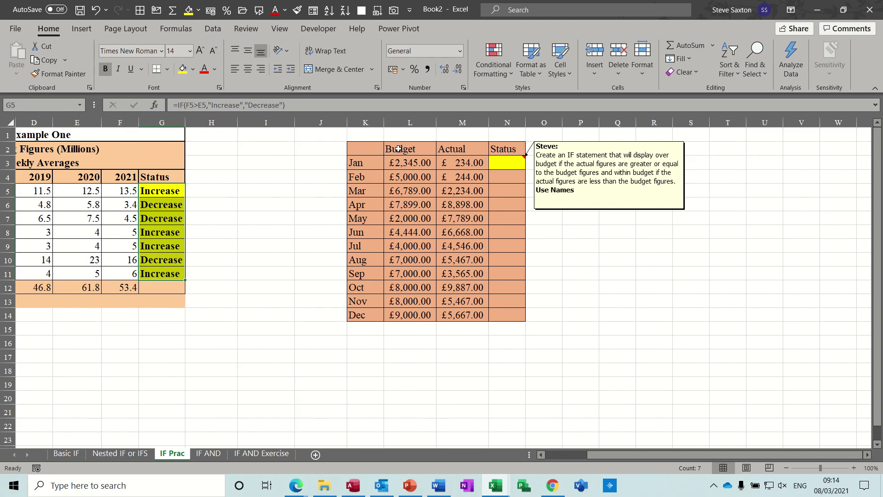
pyautogui.moveTo(398, 149); pyautogui.dragTo(458, 315)
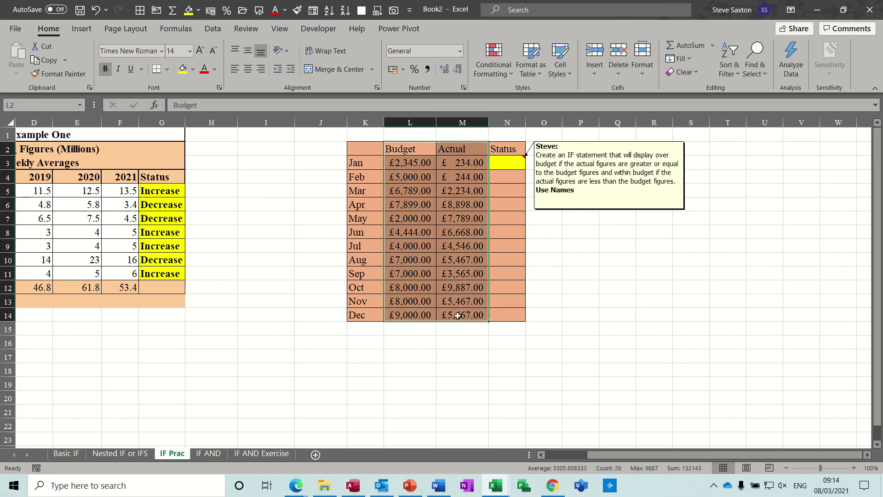
pyautogui.click(177, 28)
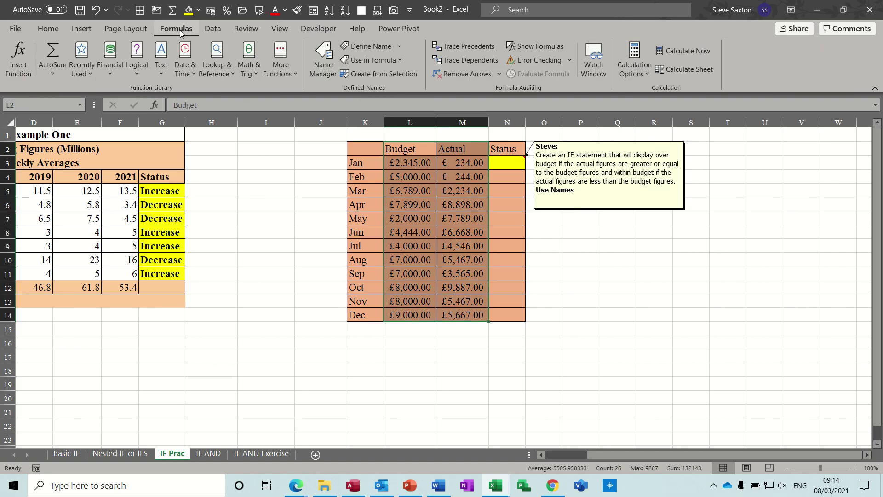
pyautogui.click(382, 75)
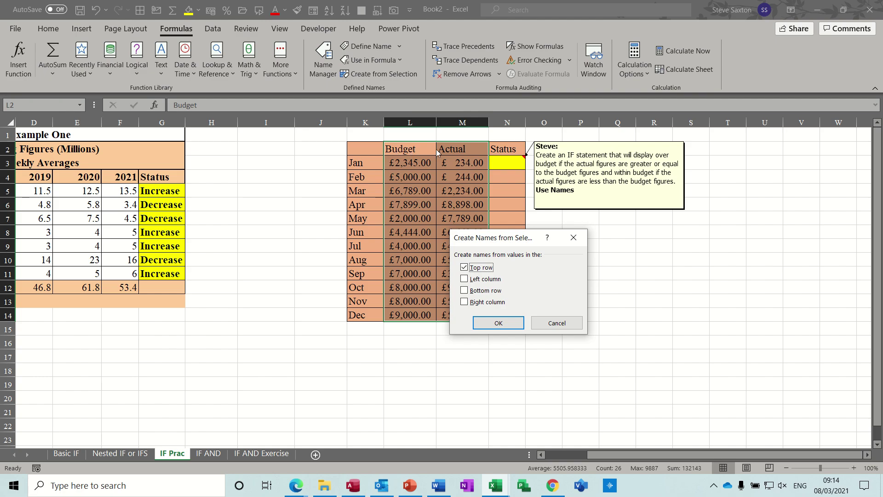
pyautogui.click(498, 324)
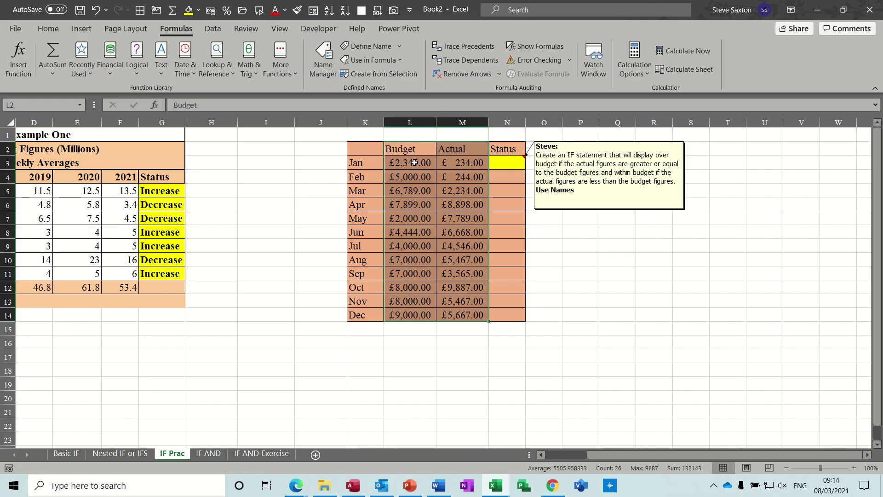
pyautogui.moveTo(412, 163); pyautogui.dragTo(409, 316)
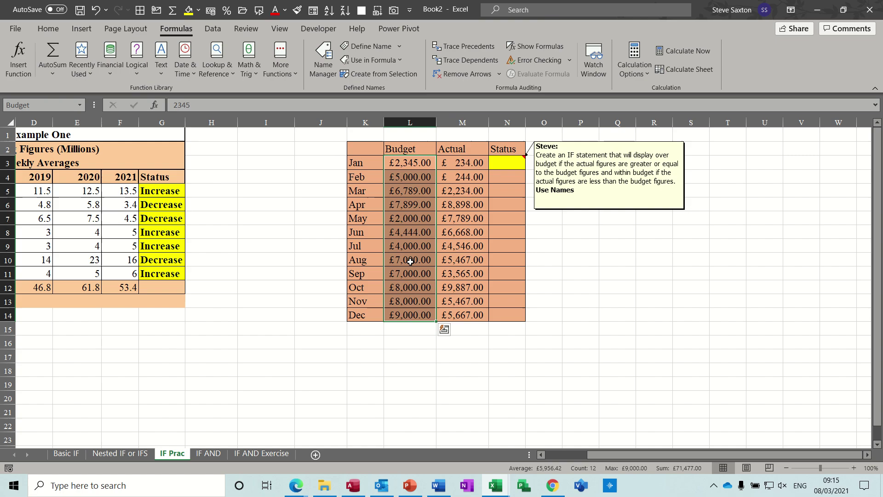
# Widen the budget table's Status column N and delete the instruction note attached to N3
pyautogui.click(509, 162)
pyautogui.moveTo(525, 122); pyautogui.dragTo(543, 123)
pyautogui.click(563, 142)
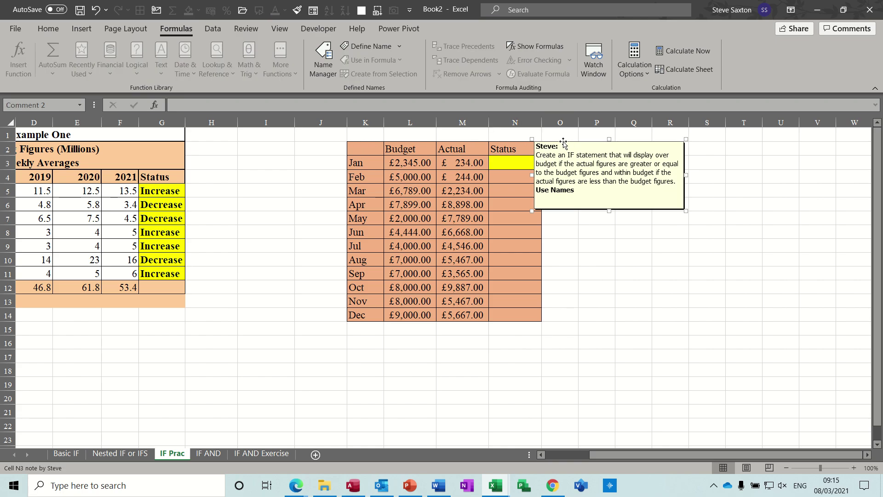
pyautogui.press('Escape')
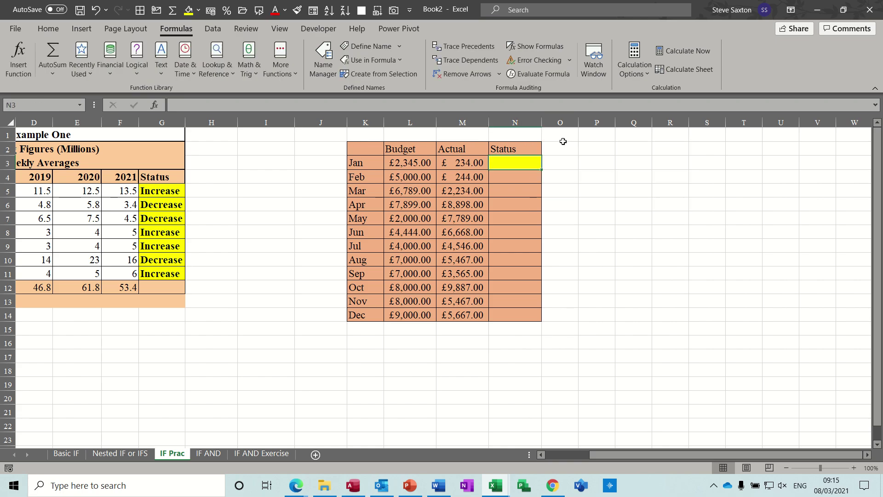
# Enter =IF(Actual>Budget,"Over Budget","Within Budget") in N3 and autofit column N to the status text
pyautogui.click(511, 165)
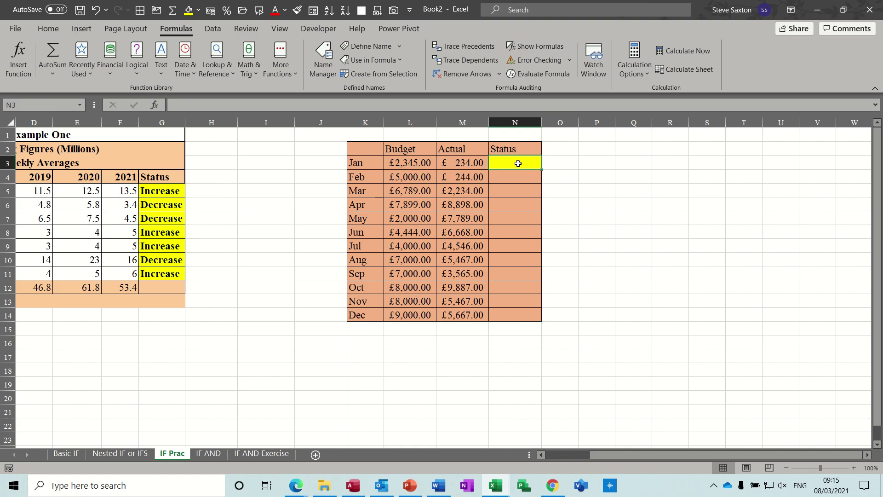
pyautogui.write('=if')
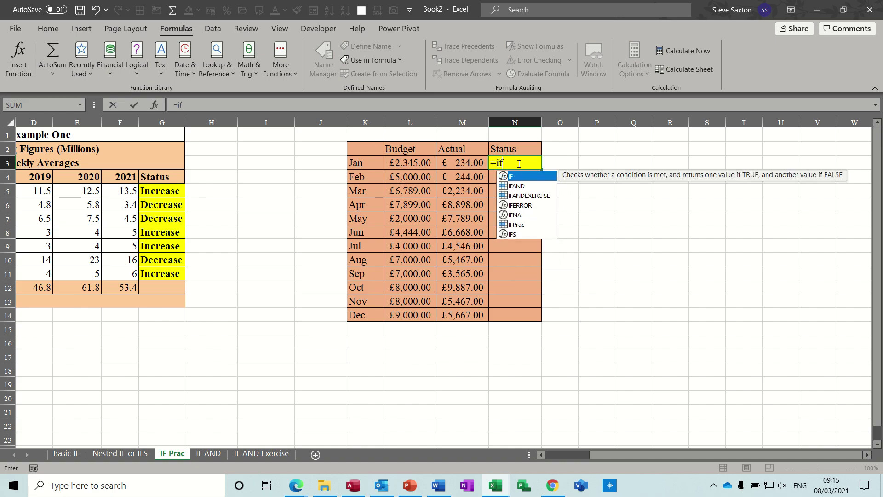
pyautogui.write('(')
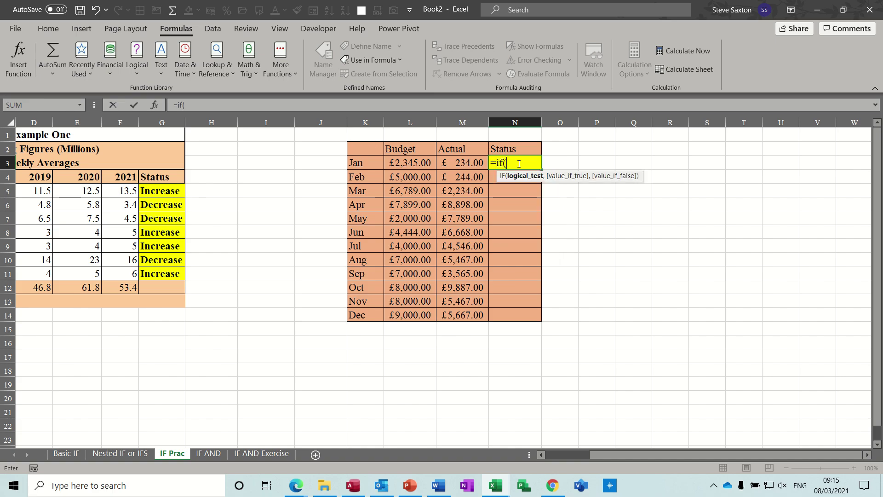
pyautogui.write('actua')
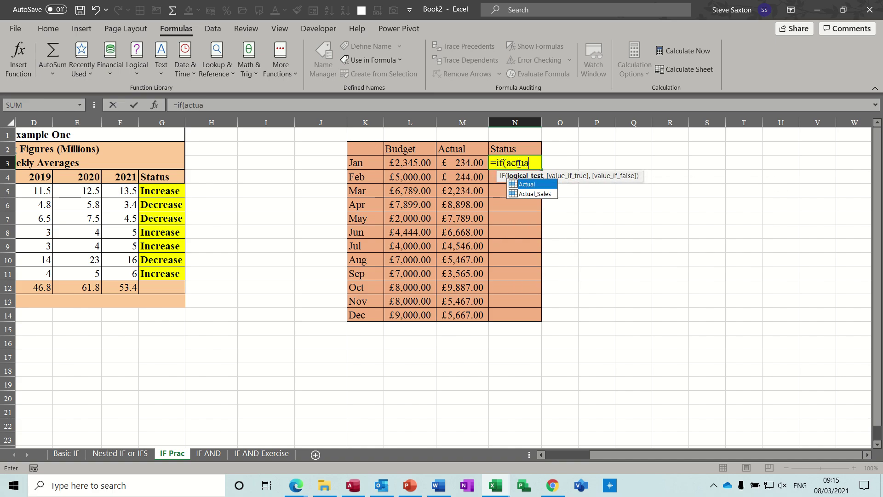
pyautogui.write('l>bud')
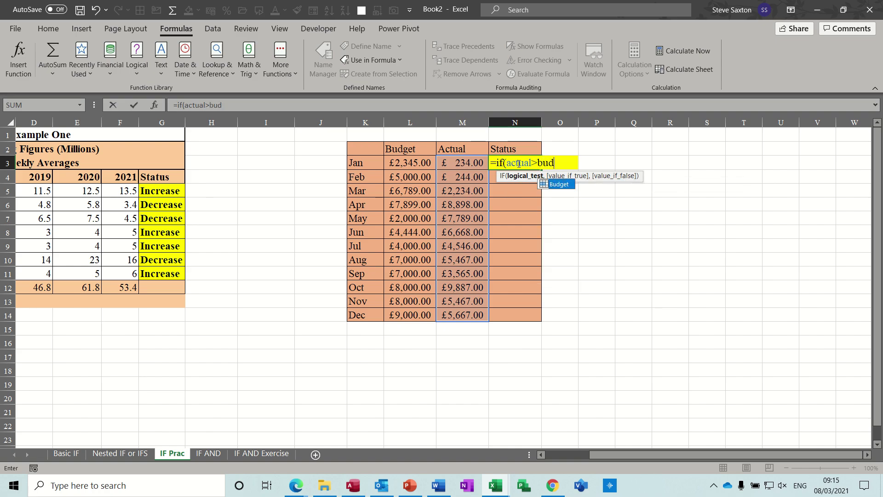
pyautogui.write('get')
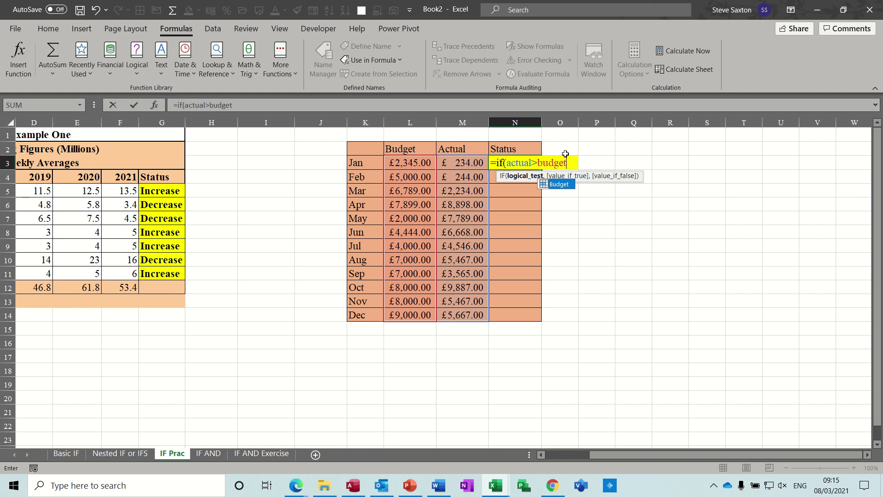
pyautogui.write(',"')
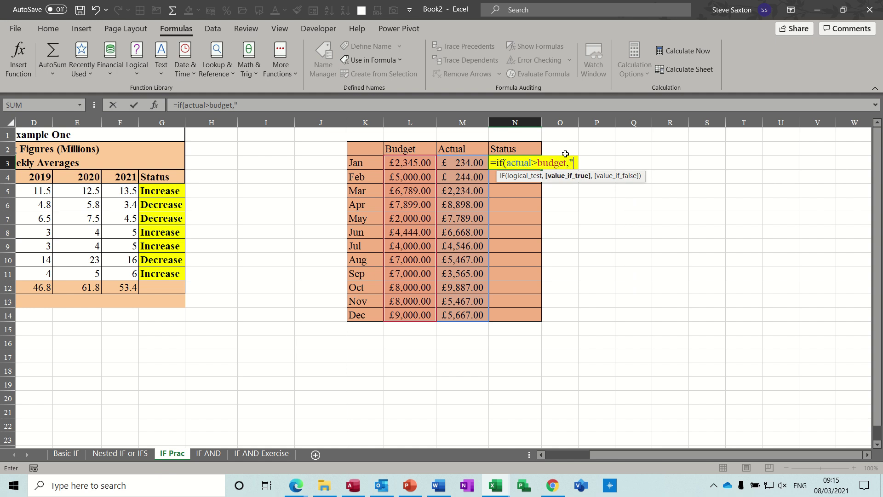
pyautogui.write('Over Bu')
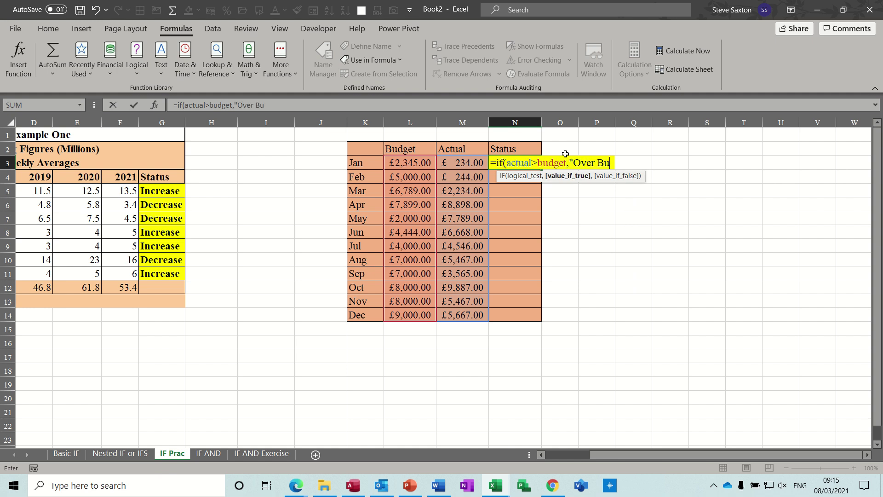
pyautogui.write('d')
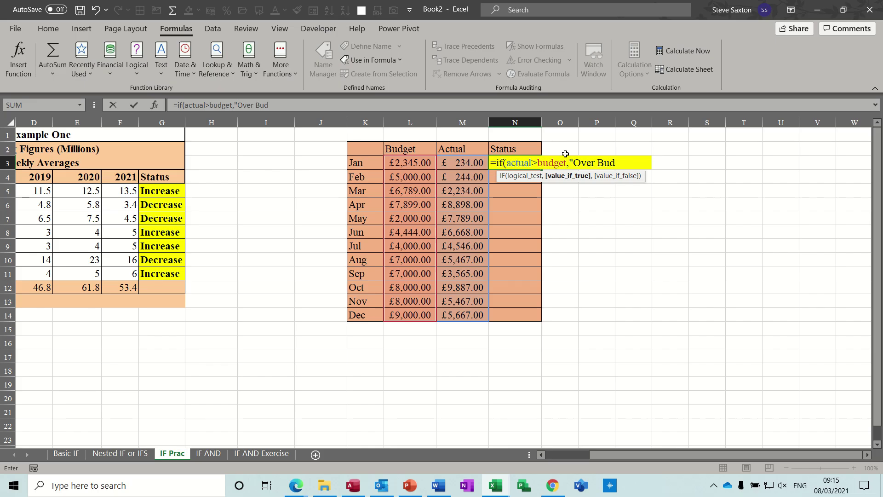
pyautogui.write('get",')
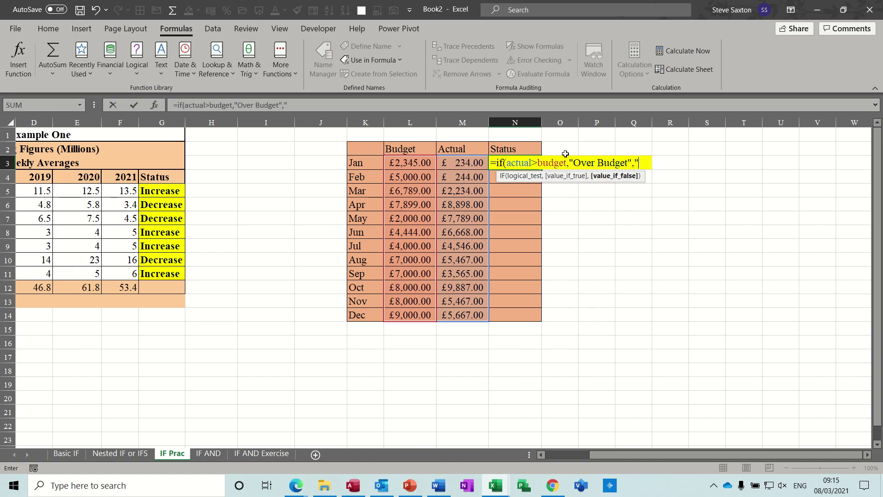
pyautogui.write('"Wit')
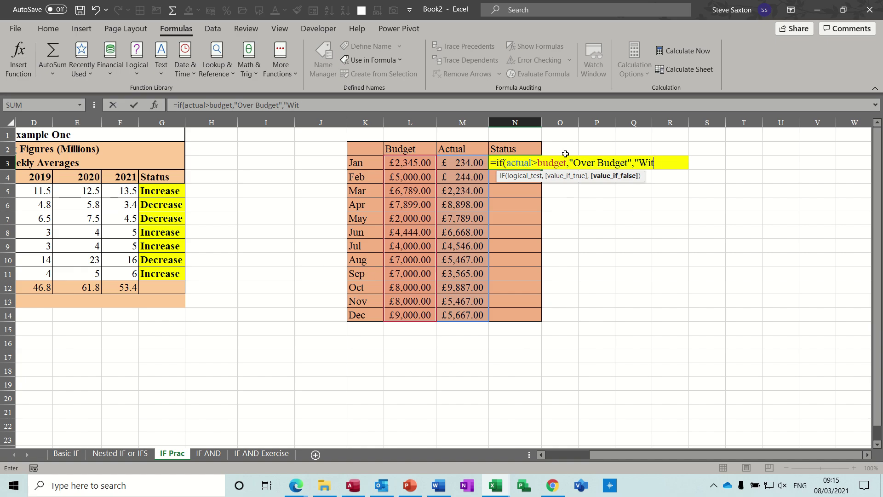
pyautogui.write('hin Budget')
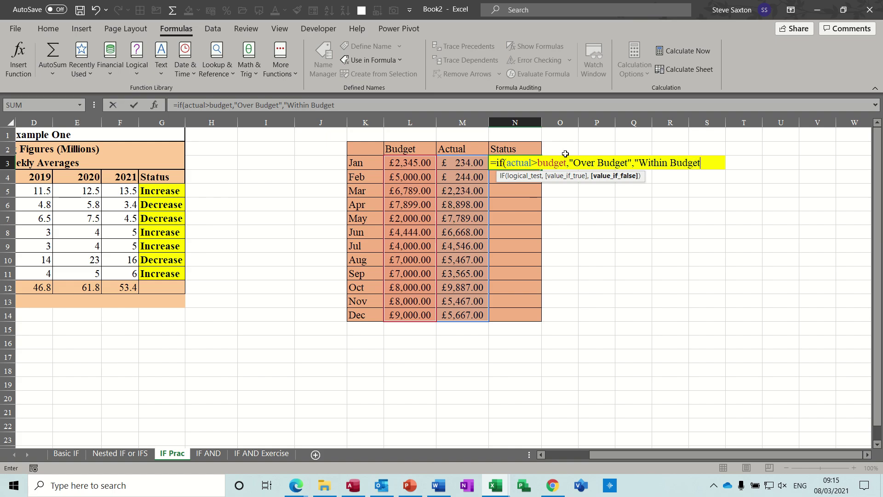
pyautogui.write('")')
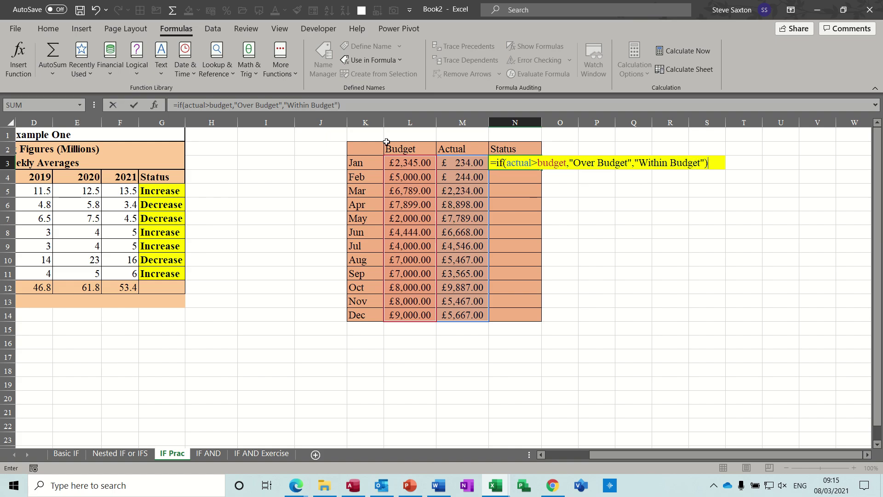
pyautogui.click(134, 105)
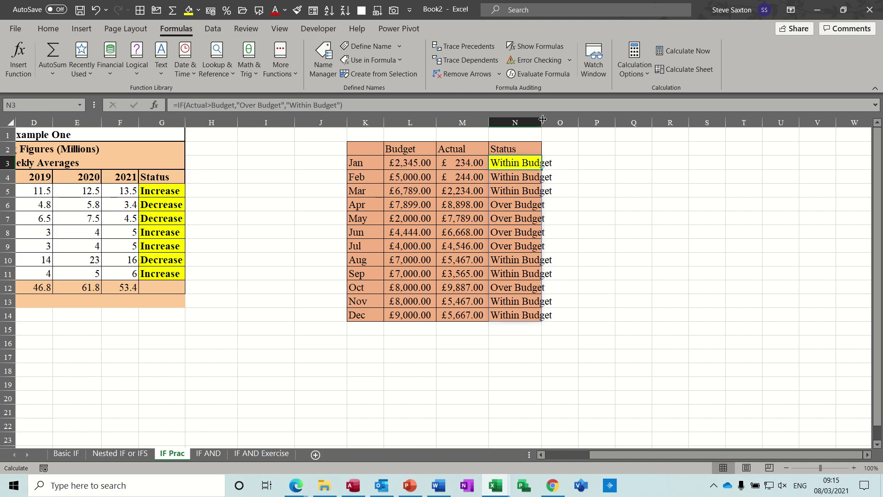
pyautogui.doubleClick(543, 122)
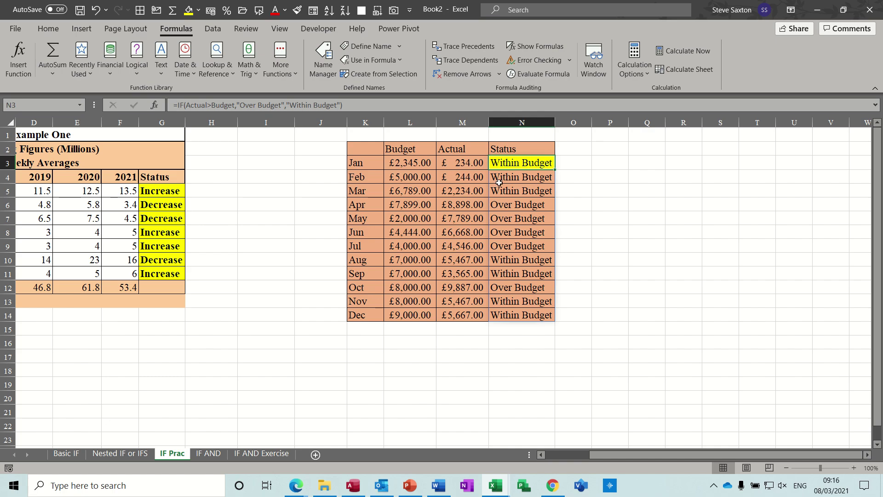
# On the IF AND sheet, delete rows 1 to 7 containing the debtor table
pyautogui.click(207, 454)
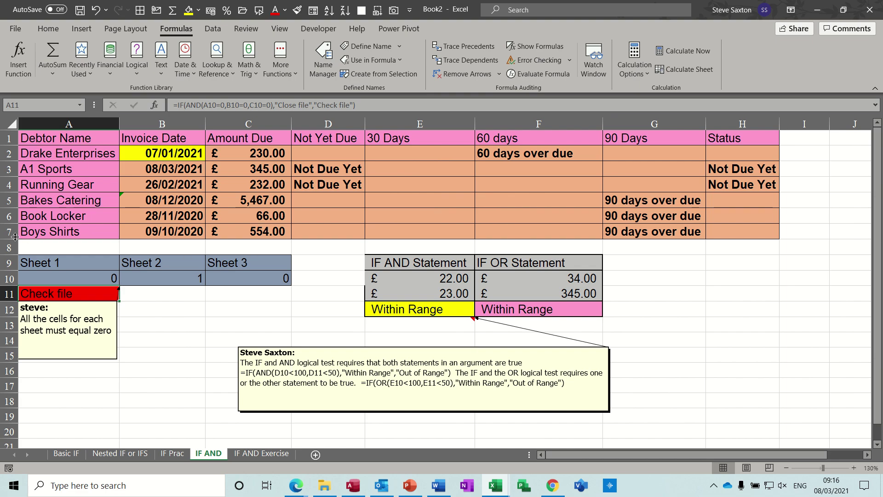
pyautogui.moveTo(5, 231); pyautogui.dragTo(2, 133)
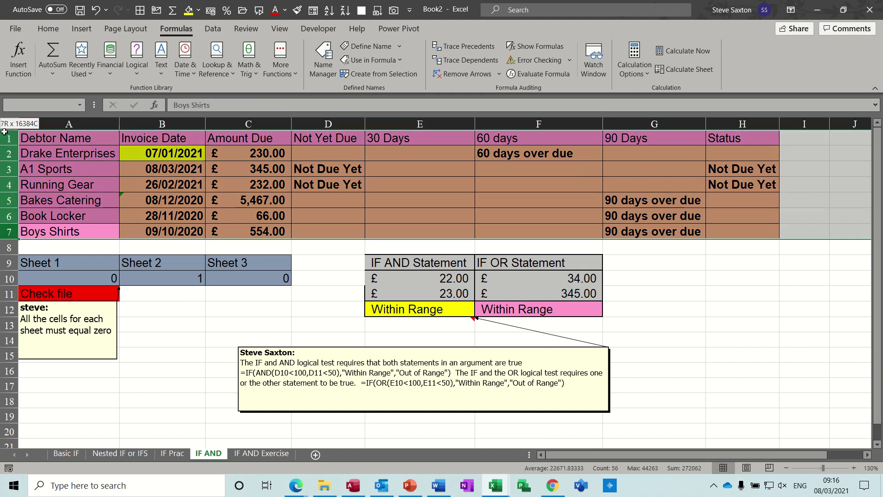
pyautogui.press('Delete')
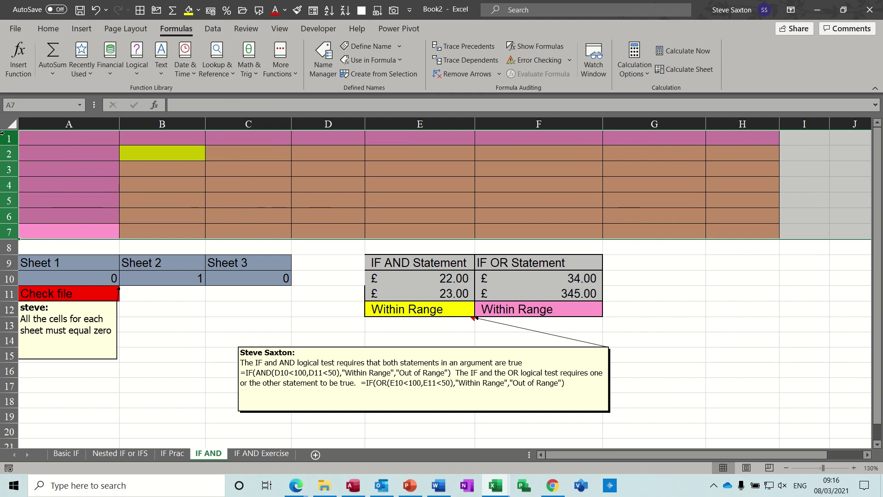
pyautogui.rightClick(4, 136)
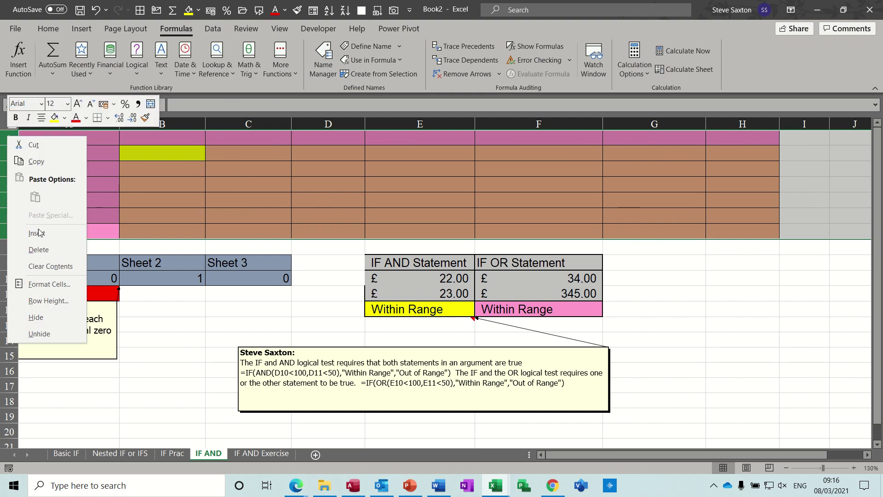
pyautogui.click(42, 249)
pyautogui.click(189, 197)
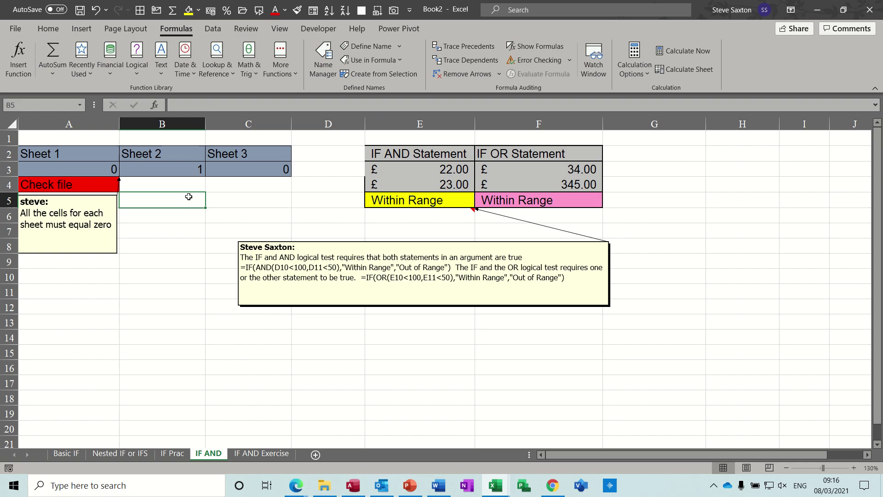
# Compare the IF AND formula in E5 with the IF OR formula in F5, and delete the explanatory note below them
pyautogui.click(392, 201)
pyautogui.click(517, 201)
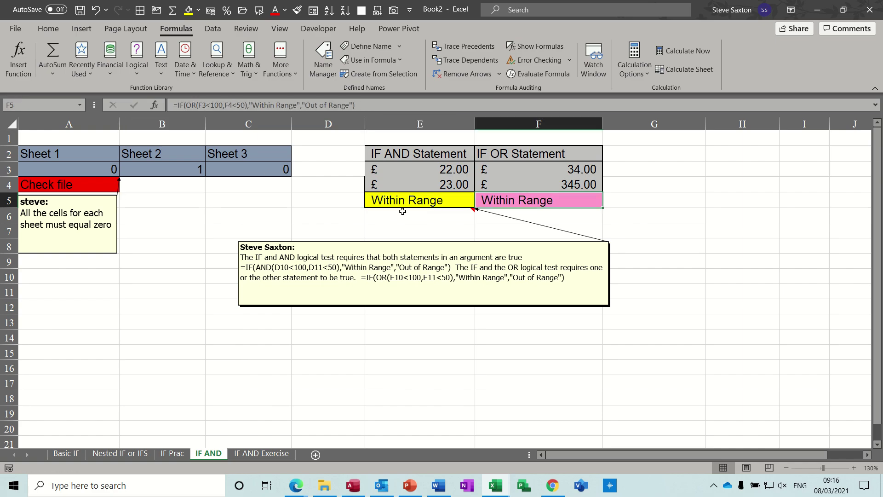
pyautogui.click(397, 201)
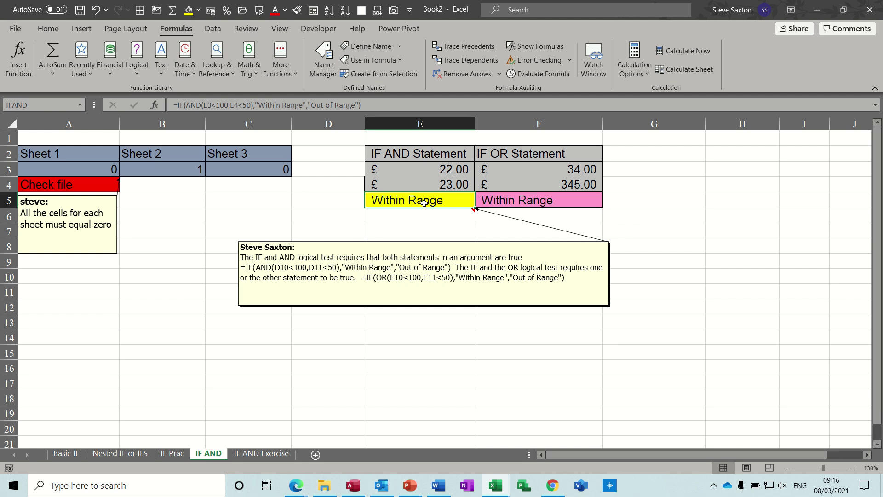
pyautogui.click(389, 230)
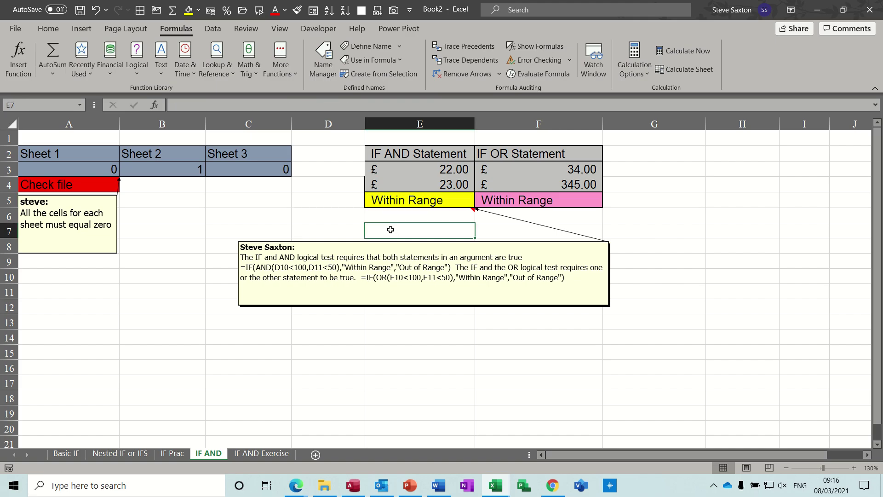
pyautogui.click(398, 241)
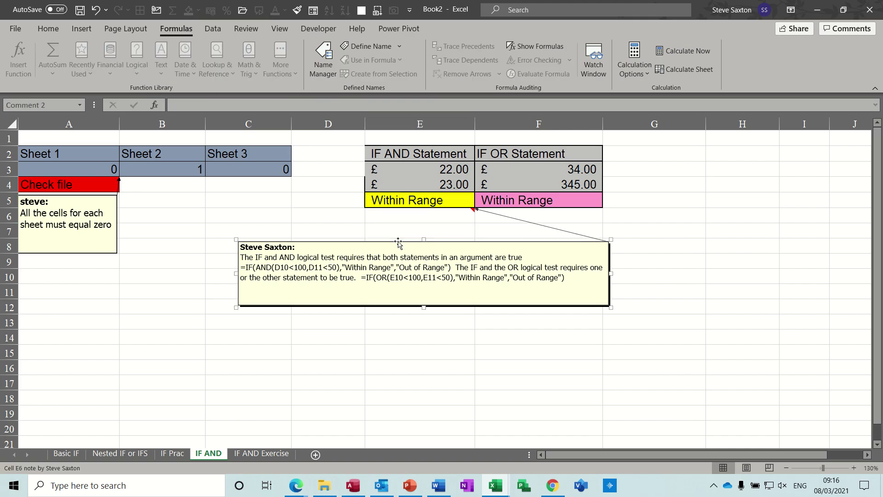
pyautogui.press('Escape')
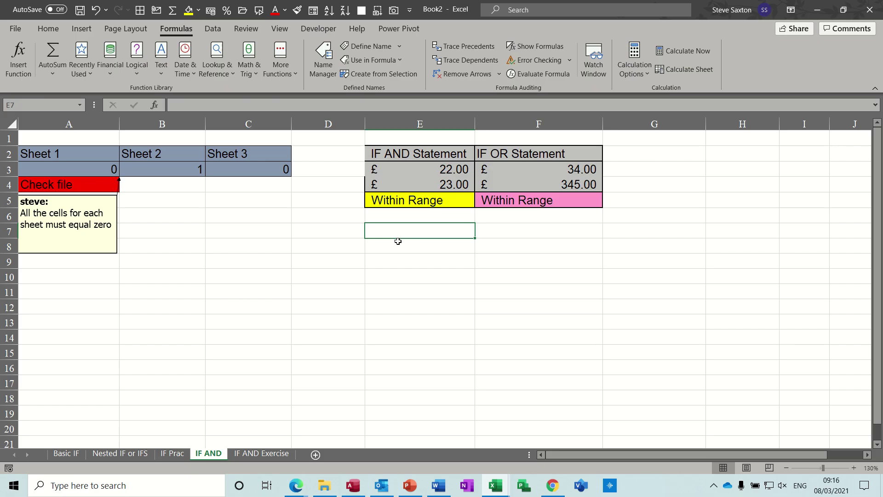
# Enter =AND(E3>100,E4>100) in E7 to test both IF AND values
pyautogui.write('=and(')
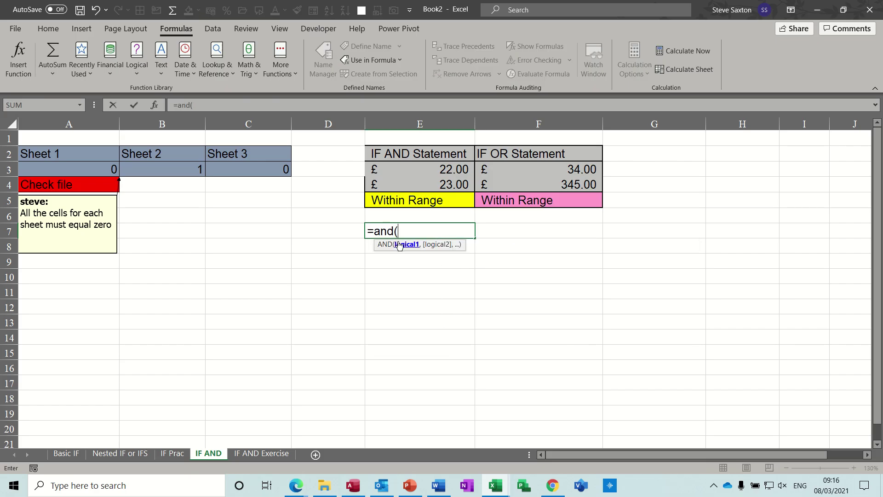
pyautogui.click(430, 170)
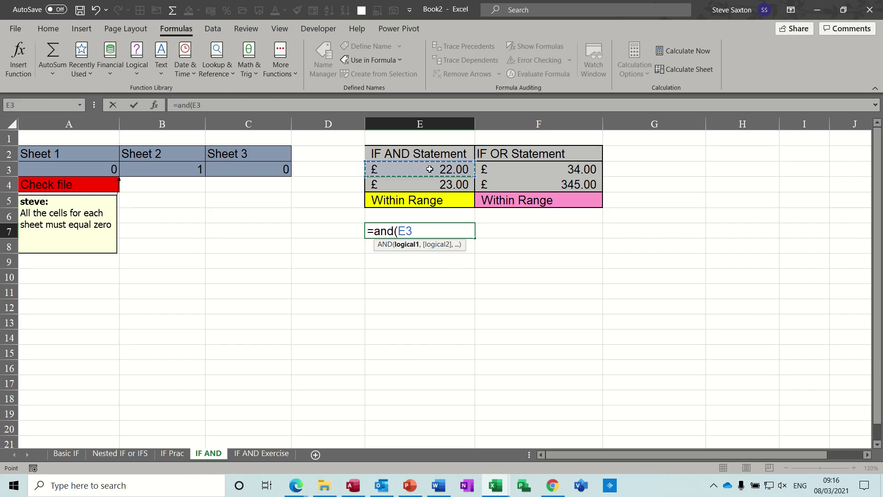
pyautogui.write('>100,')
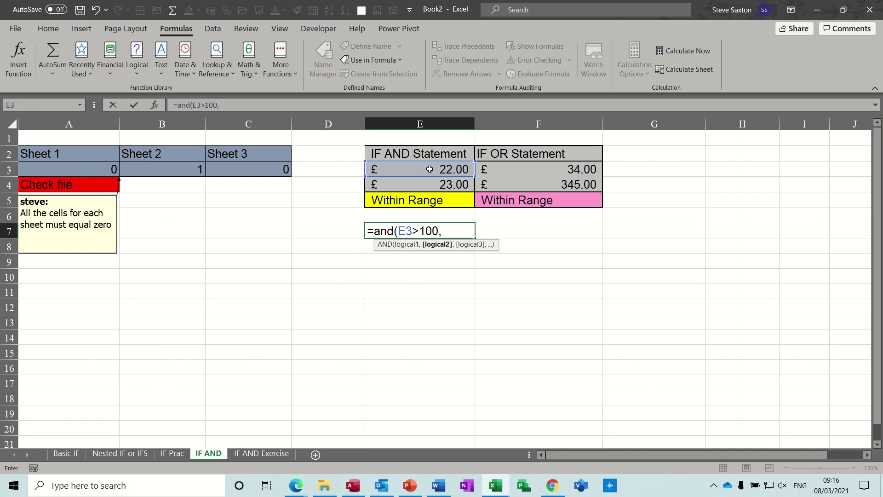
pyautogui.click(433, 186)
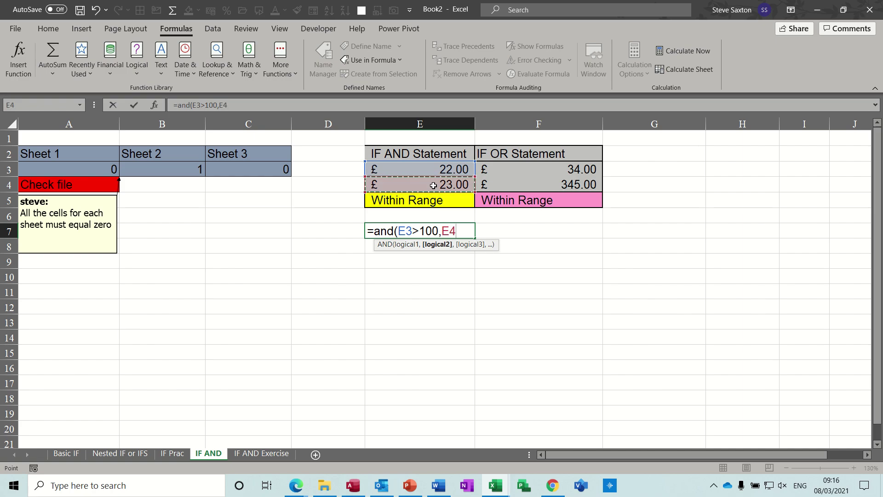
pyautogui.write('>100')
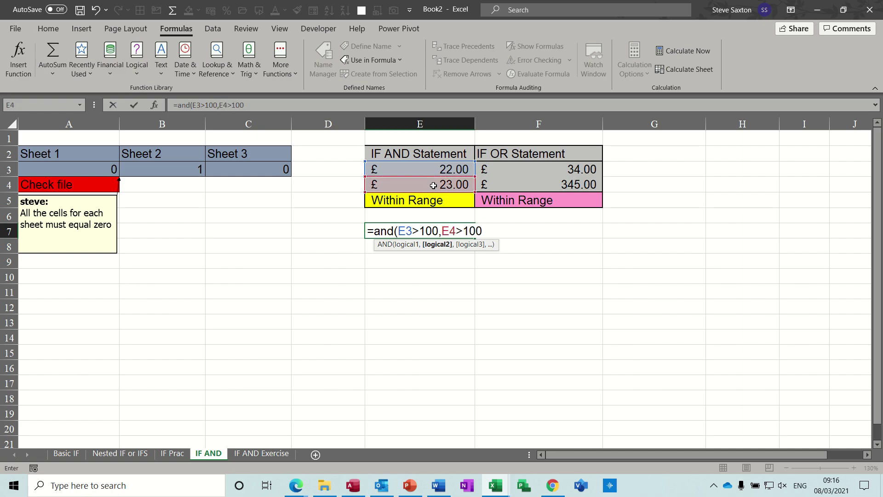
pyautogui.write(')')
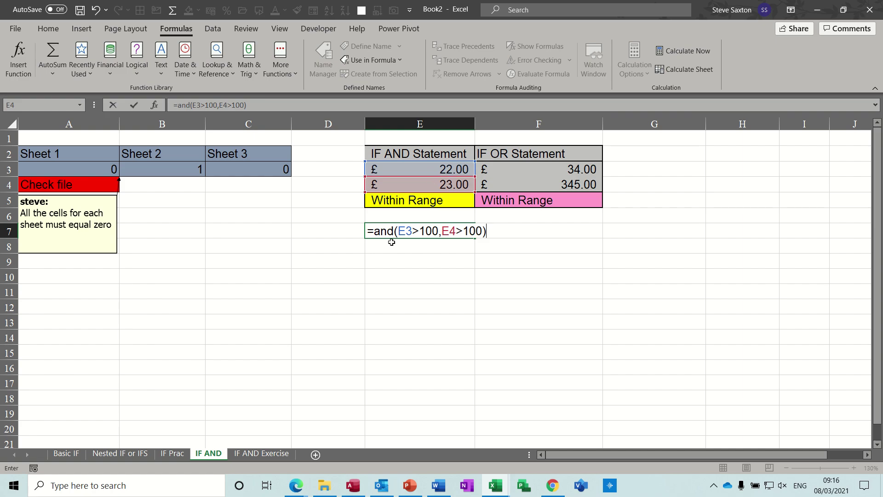
pyautogui.click(137, 105)
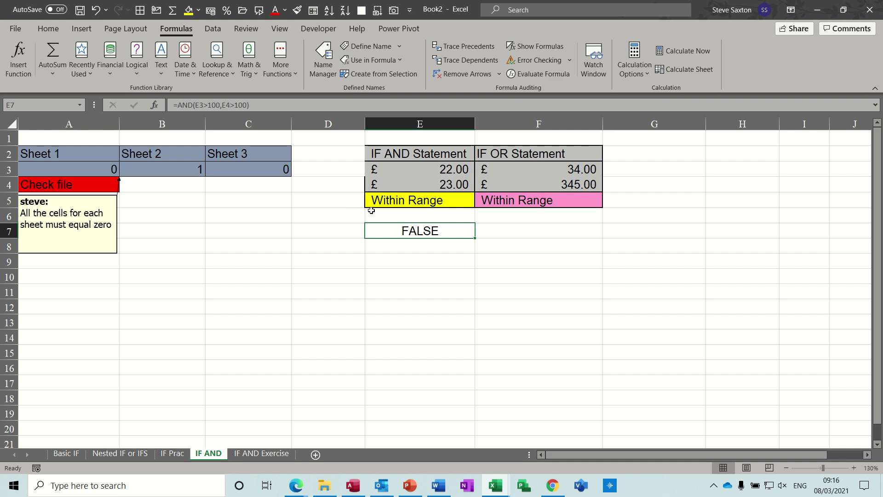
# Change E3 to 101 and E4 to 1001, and check the AND result in E7
pyautogui.click(439, 174)
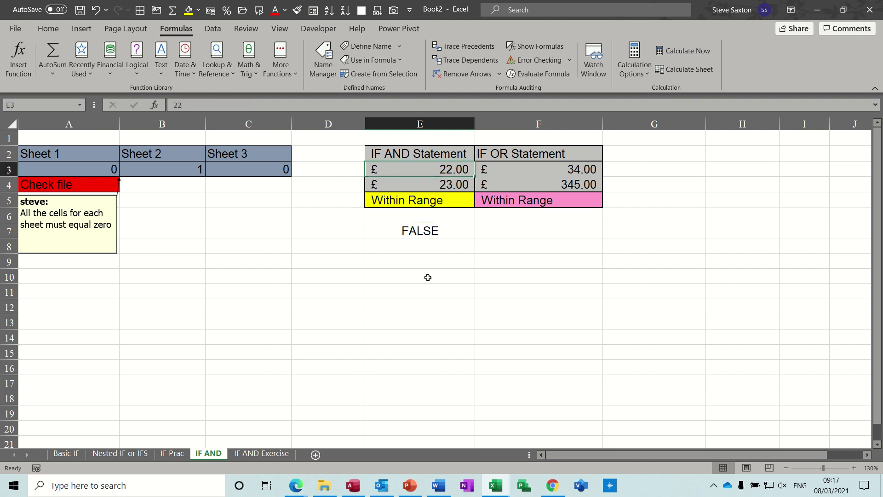
pyautogui.write('101')
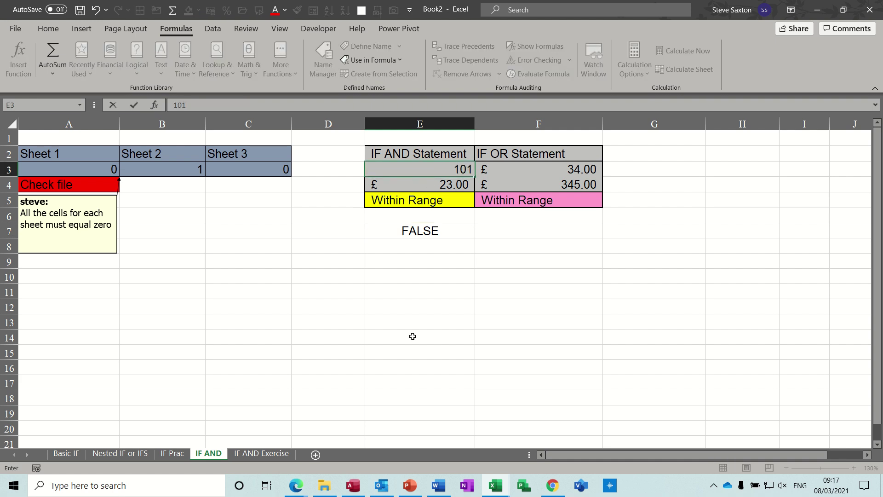
pyautogui.press('Return')
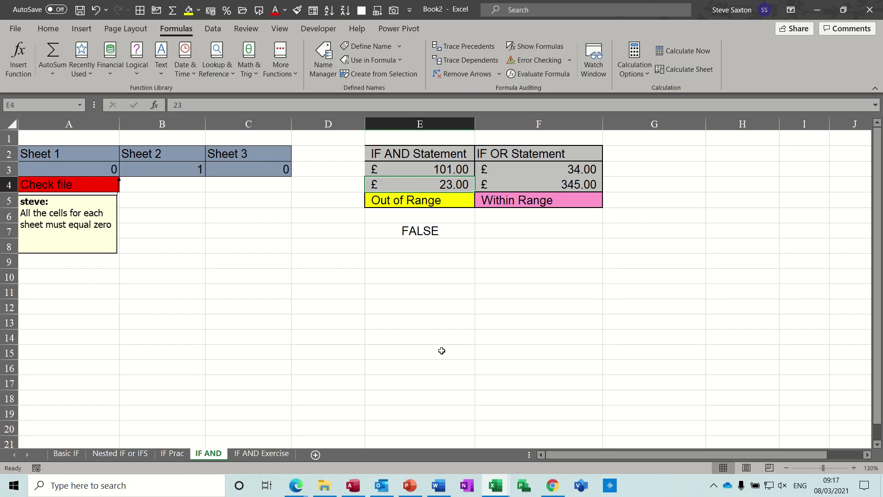
pyautogui.write('10011')
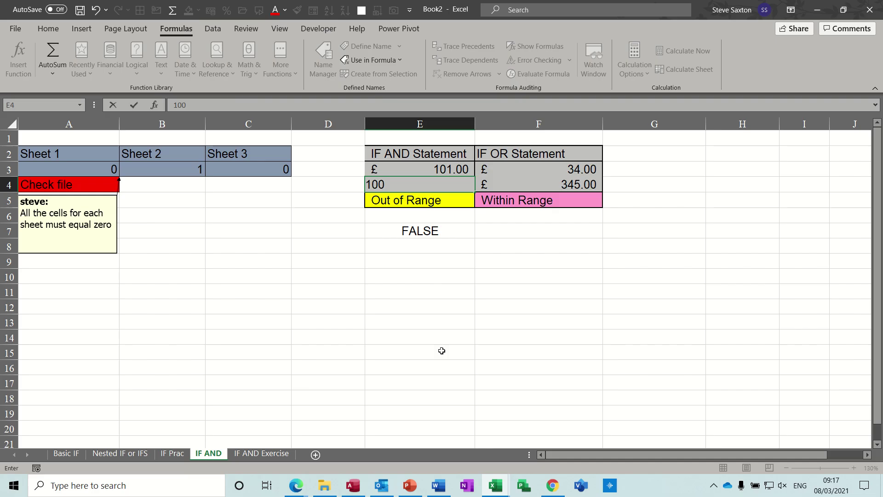
pyautogui.press('Return')
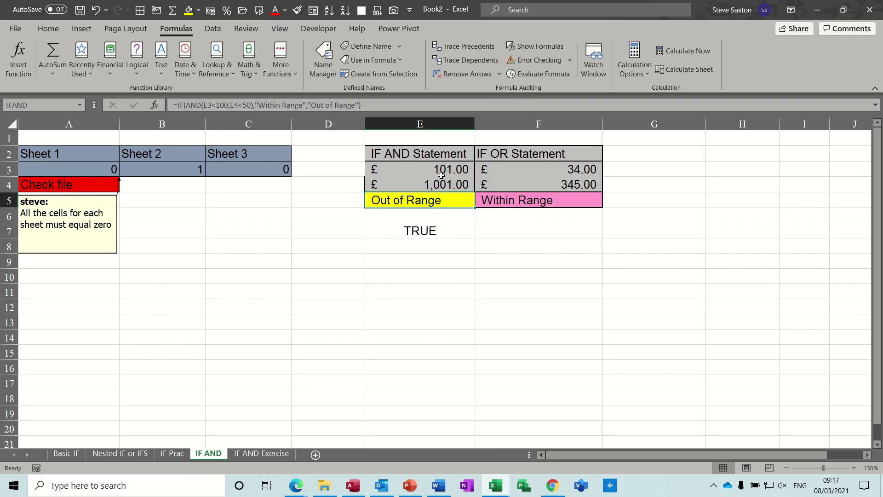
pyautogui.click(430, 233)
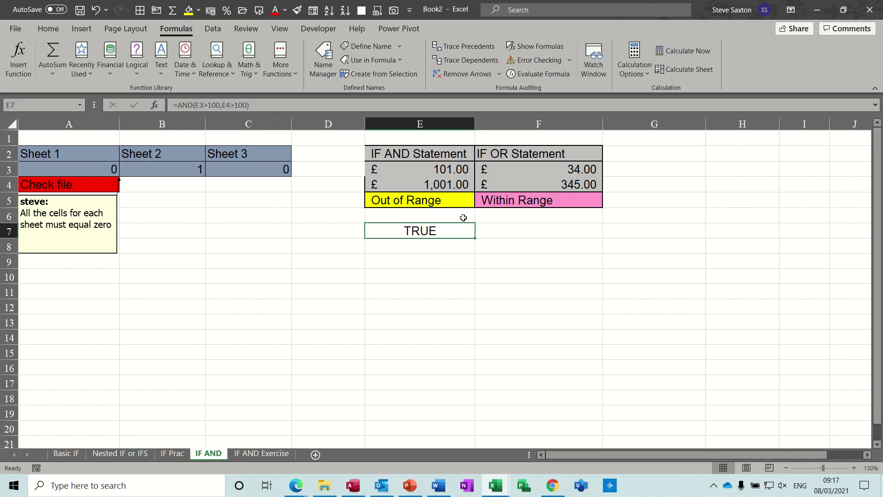
# Enter =OR(F3>100,F4>100) in F7 to test the two IF OR values
pyautogui.click(508, 230)
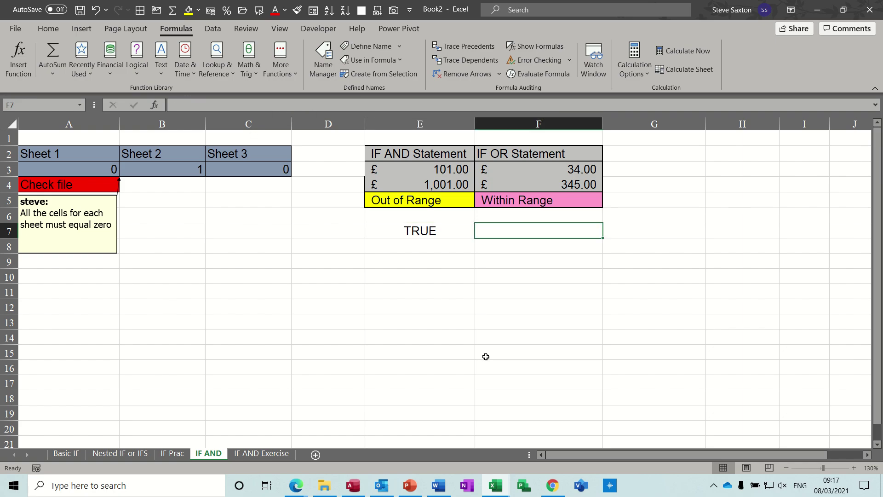
pyautogui.write('=')
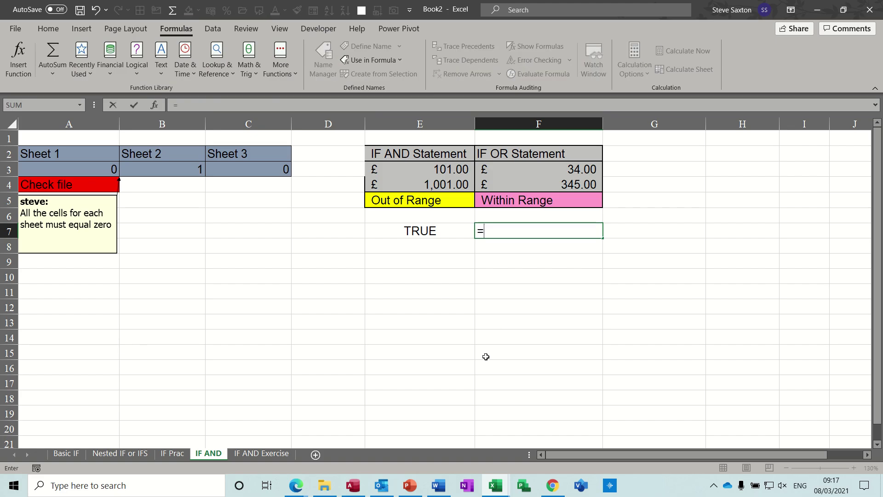
pyautogui.write('or(')
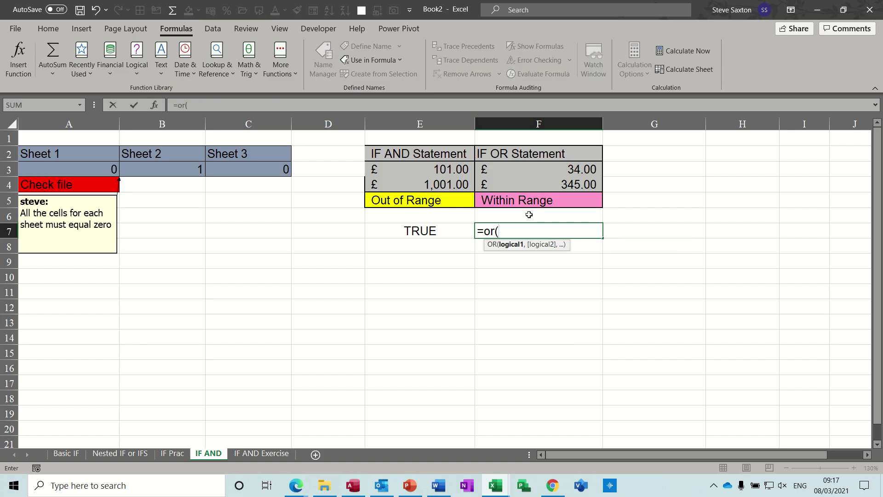
pyautogui.click(523, 171)
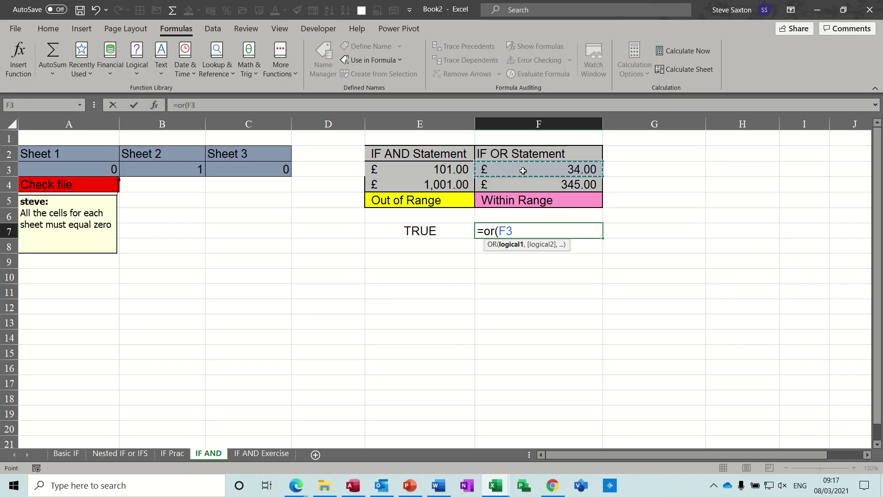
pyautogui.write('>100')
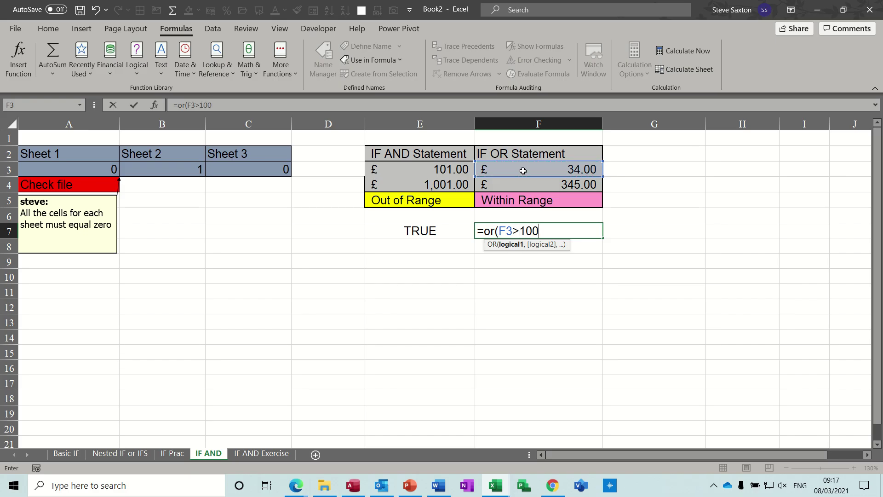
pyautogui.write(',')
pyautogui.click(526, 184)
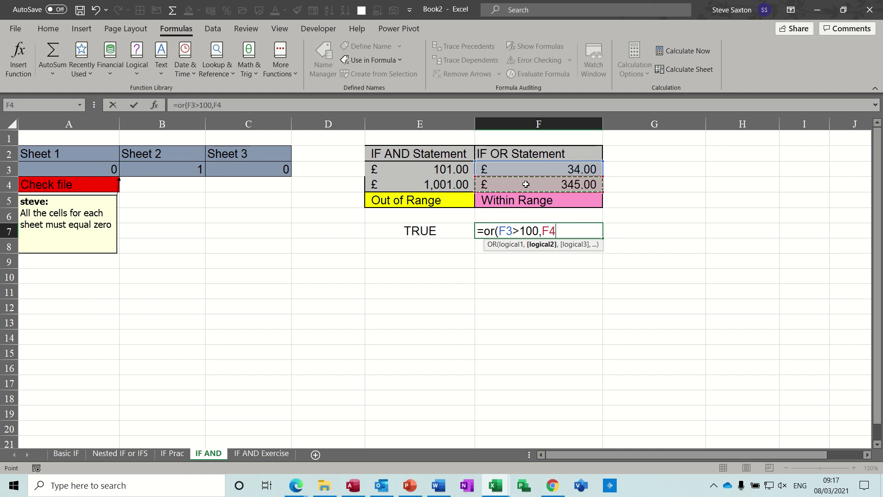
pyautogui.write('>100')
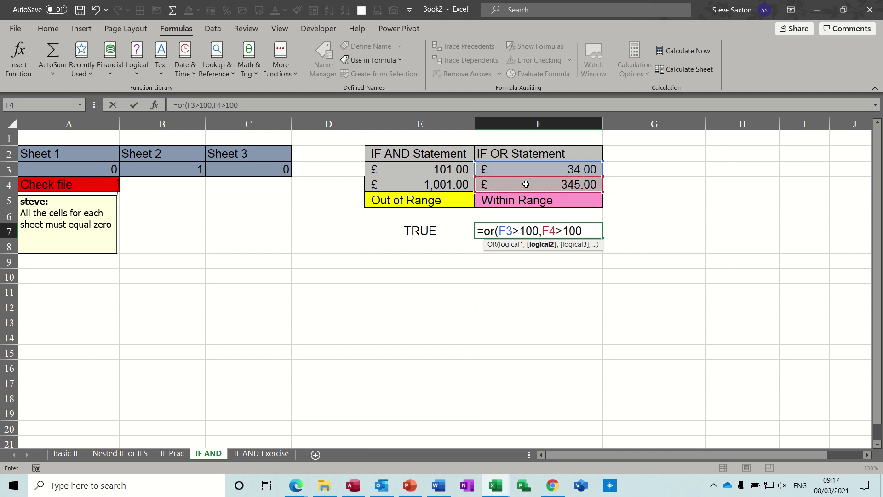
pyautogui.write(')')
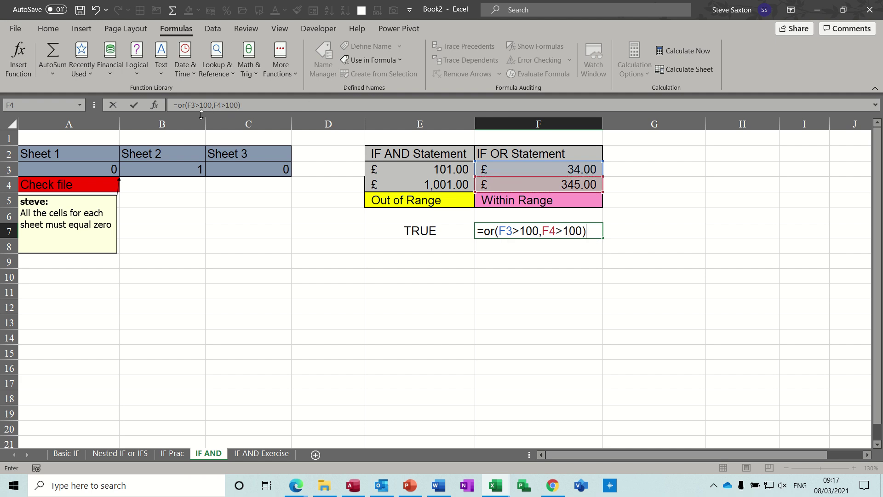
pyautogui.click(134, 105)
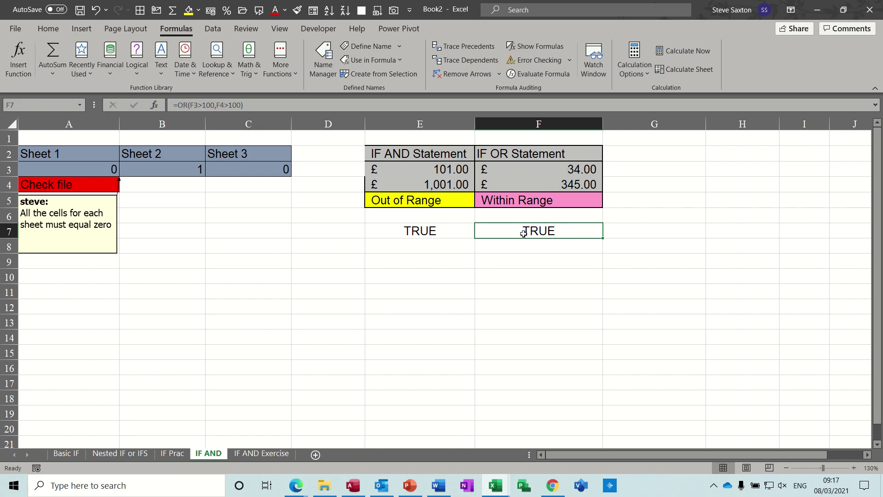
# Delete the AND and OR test formulas from E7:F7
pyautogui.click(409, 232)
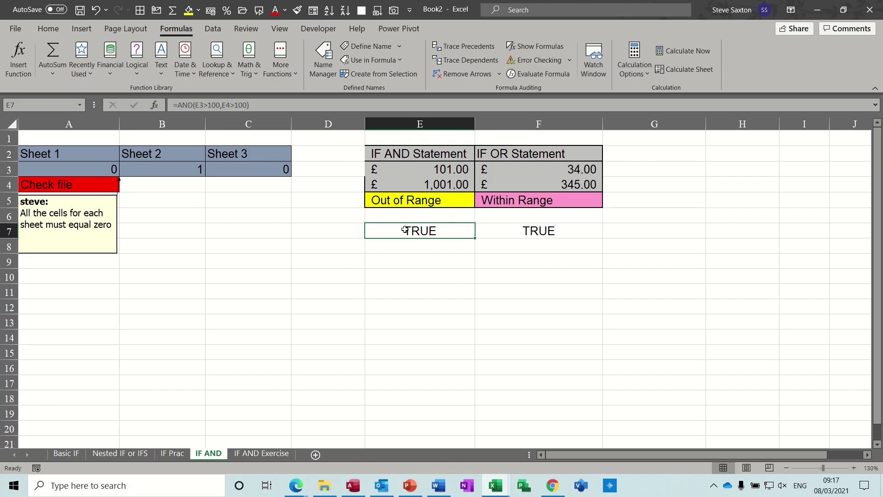
pyautogui.moveTo(419, 232); pyautogui.dragTo(514, 231)
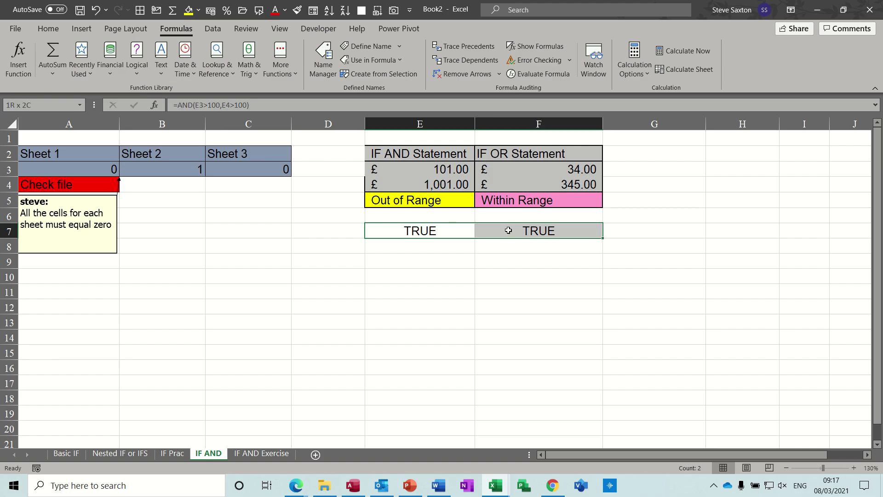
pyautogui.press('Delete')
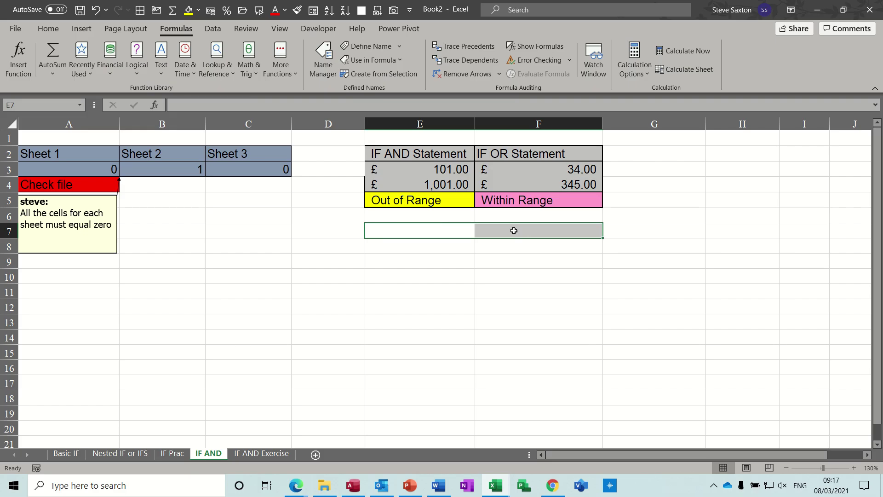
# Set E4 to 123 and clear the IF AND and IF OR formulas from E5:F5
pyautogui.click(424, 231)
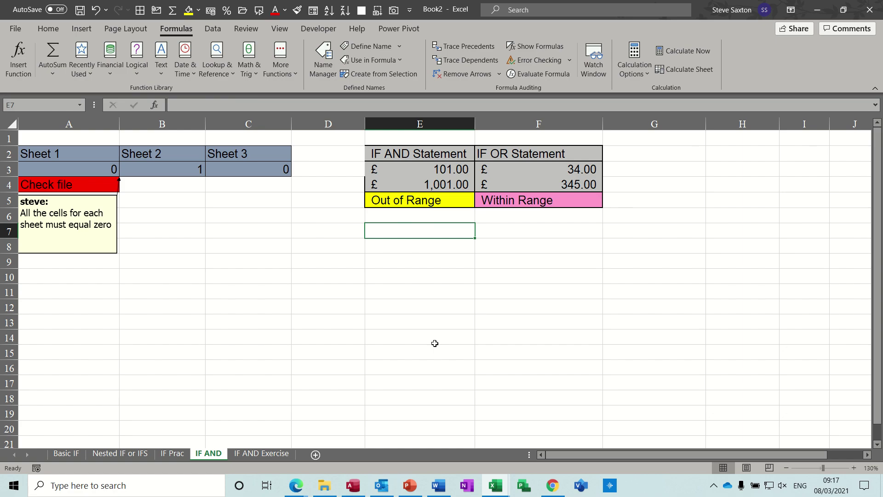
pyautogui.click(434, 184)
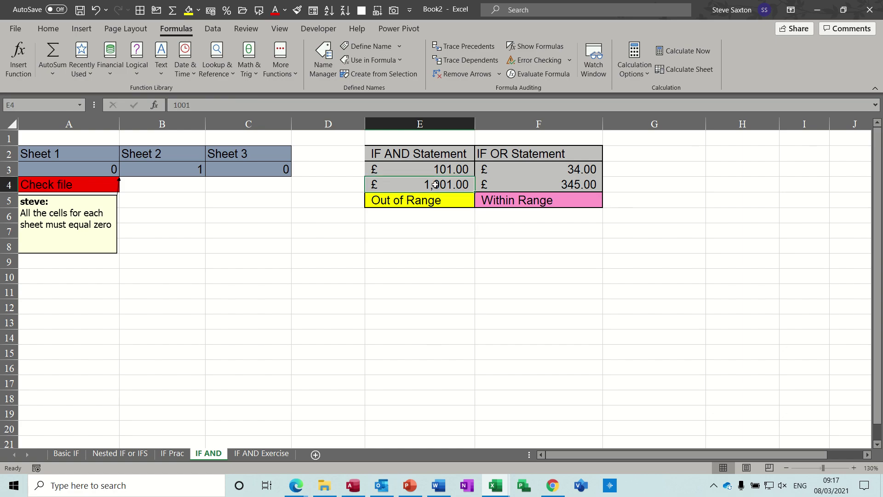
pyautogui.write('123')
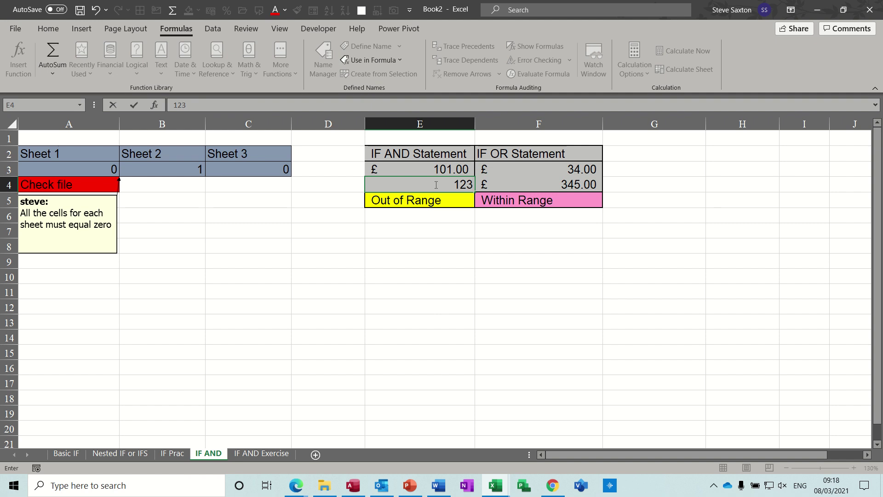
pyautogui.press('Return')
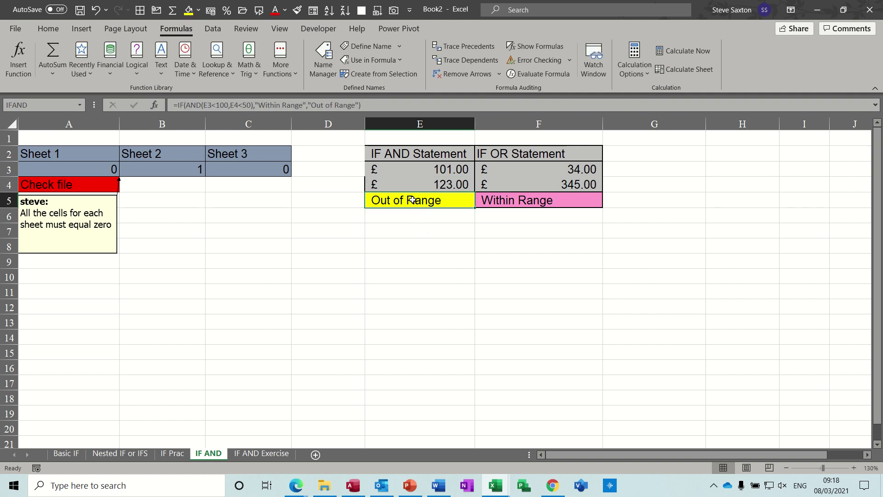
pyautogui.moveTo(412, 199); pyautogui.dragTo(510, 200)
pyautogui.press('Delete')
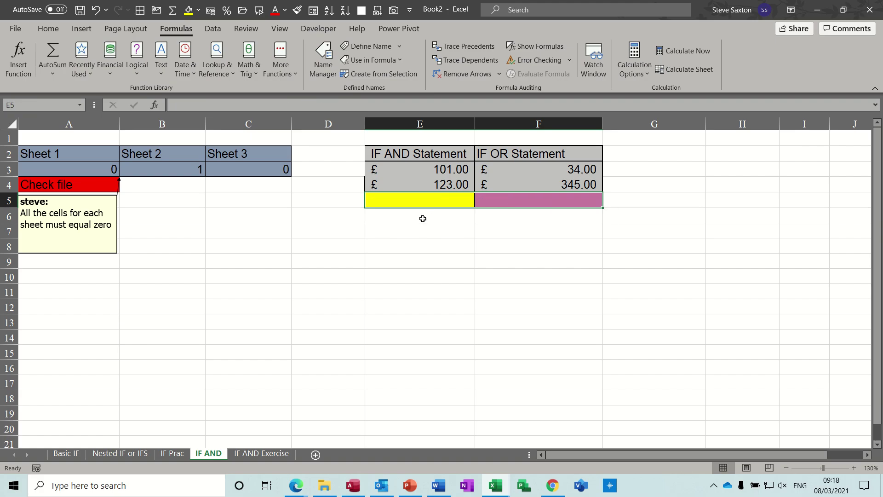
# Begin an IF formula in E7 with the logical test AND(E3>100,E4>100)
pyautogui.click(410, 231)
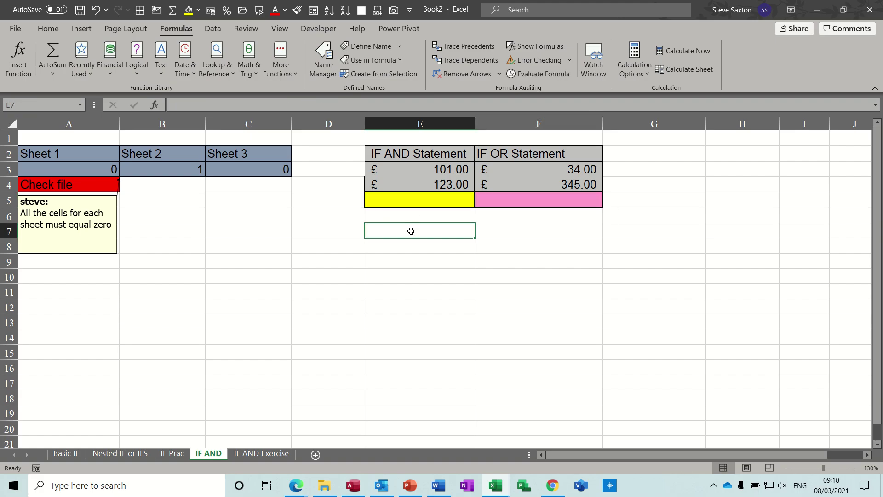
pyautogui.write('=if')
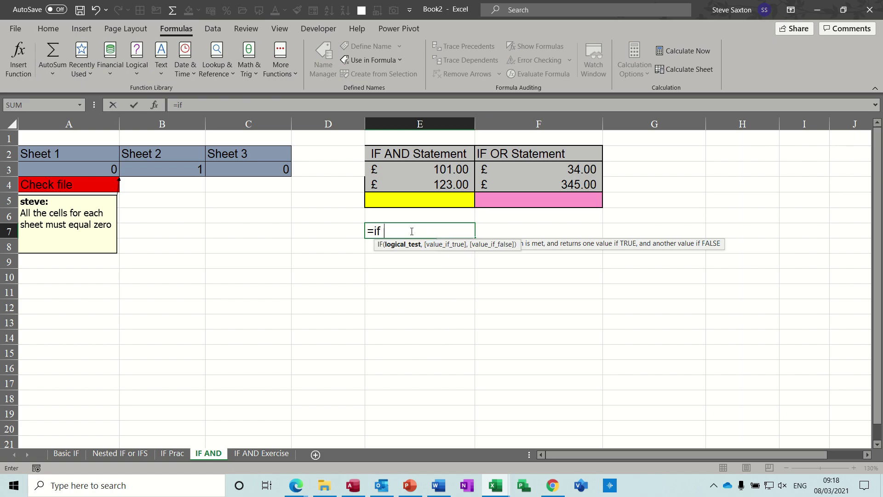
pyautogui.write('(and(')
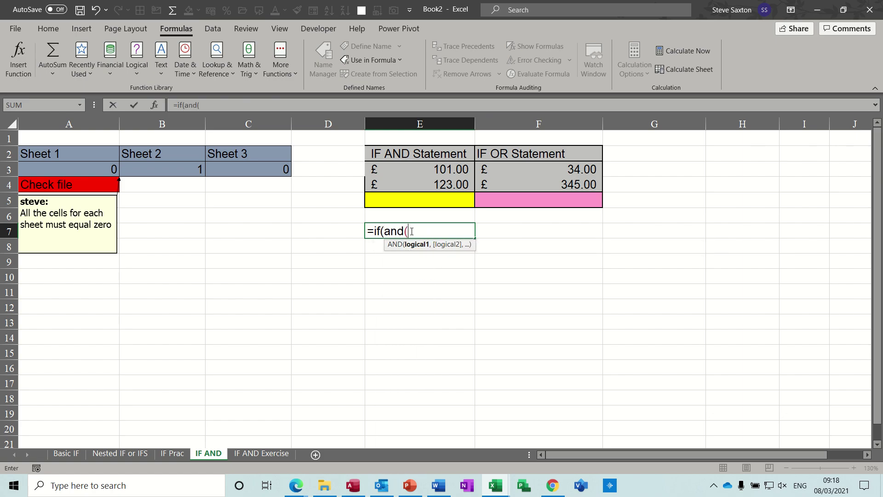
pyautogui.click(413, 168)
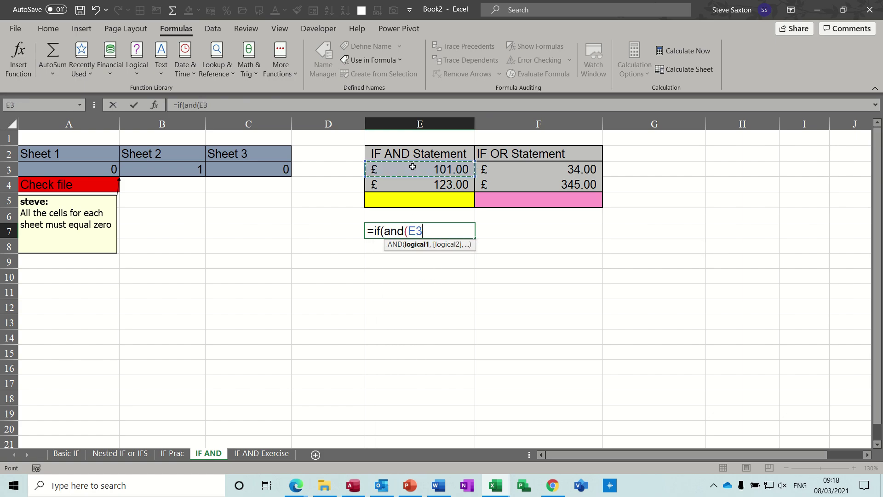
pyautogui.write('>100')
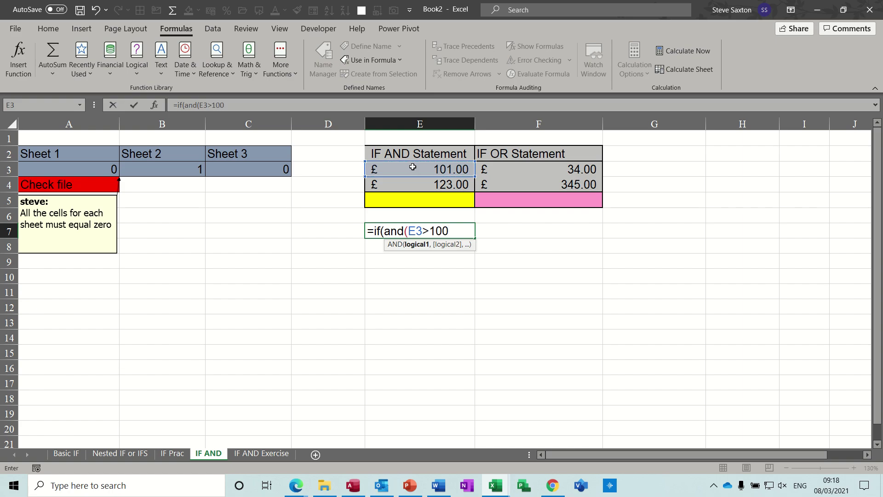
pyautogui.write(',')
pyautogui.click(413, 185)
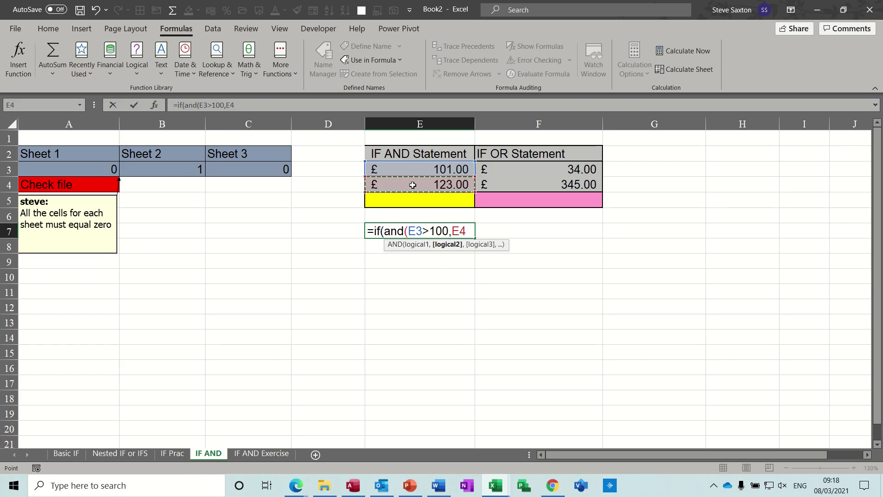
pyautogui.write('>100')
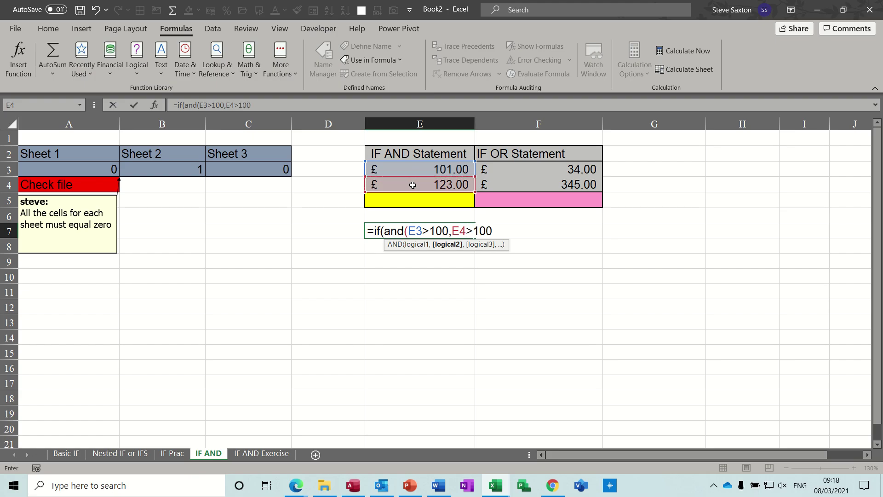
pyautogui.write(')')
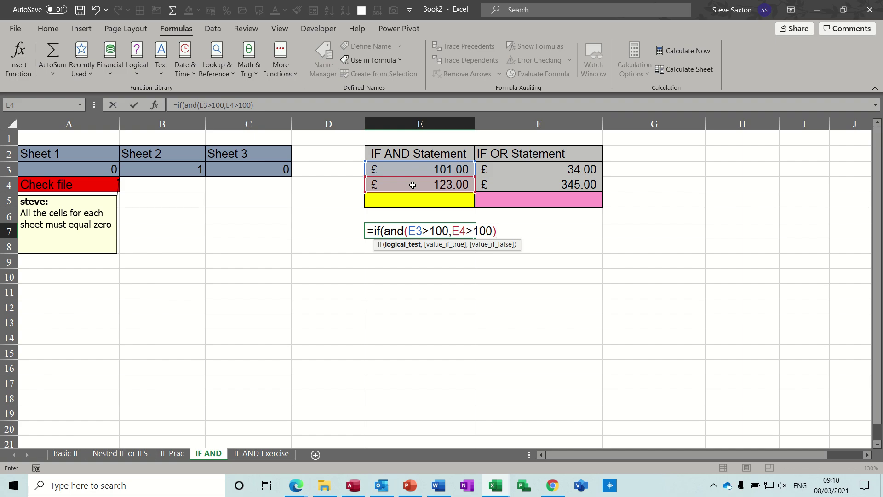
# Complete the E7 formula with "Within Range" as the true result and "Out of Range" as the false result
pyautogui.write(',')
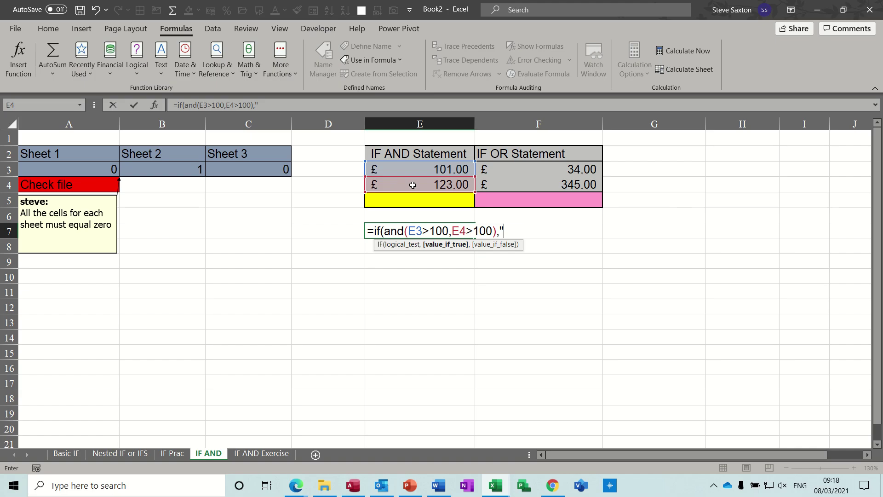
pyautogui.write('"Within Range')
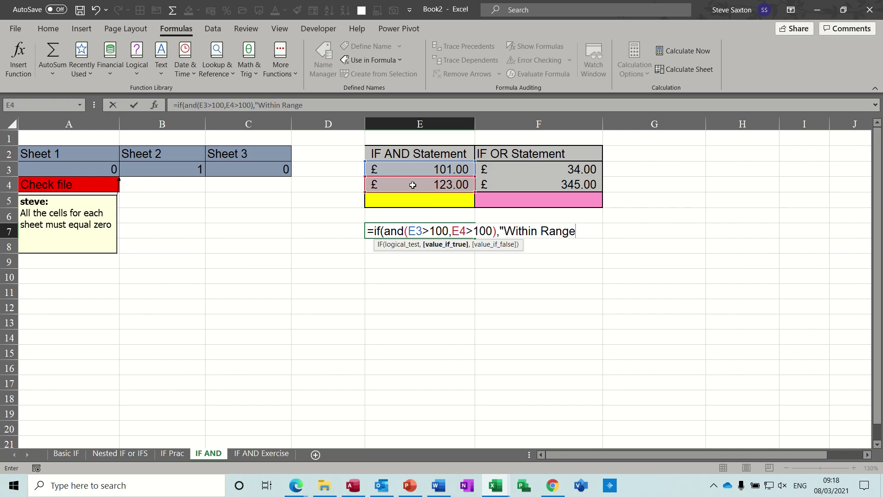
pyautogui.write('",')
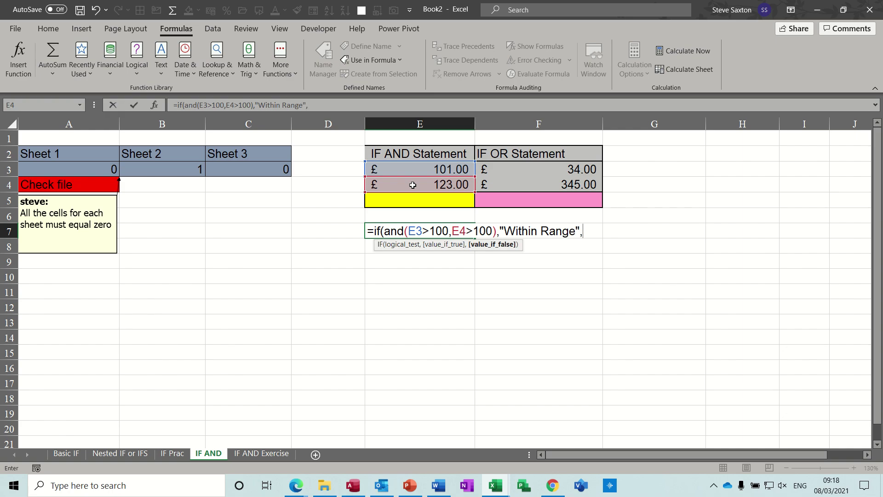
pyautogui.write('"Out of Range')
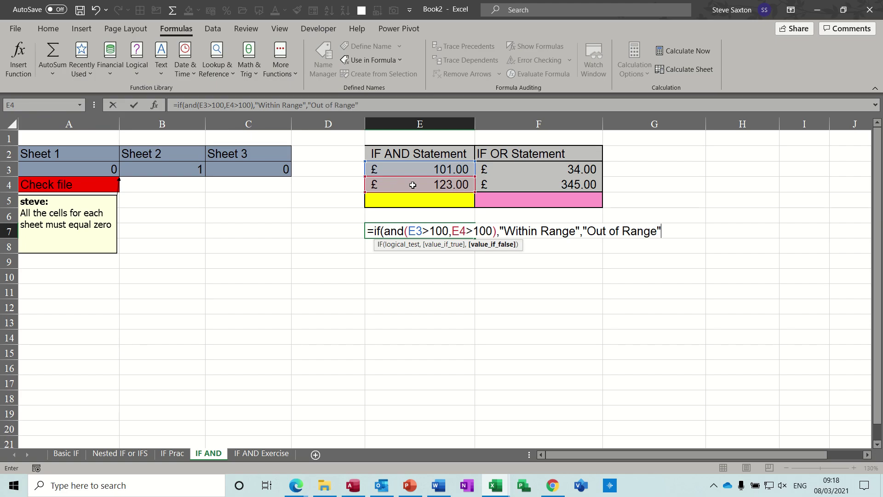
pyautogui.write('"(')
pyautogui.press('BackSpace')
pyautogui.write(')')
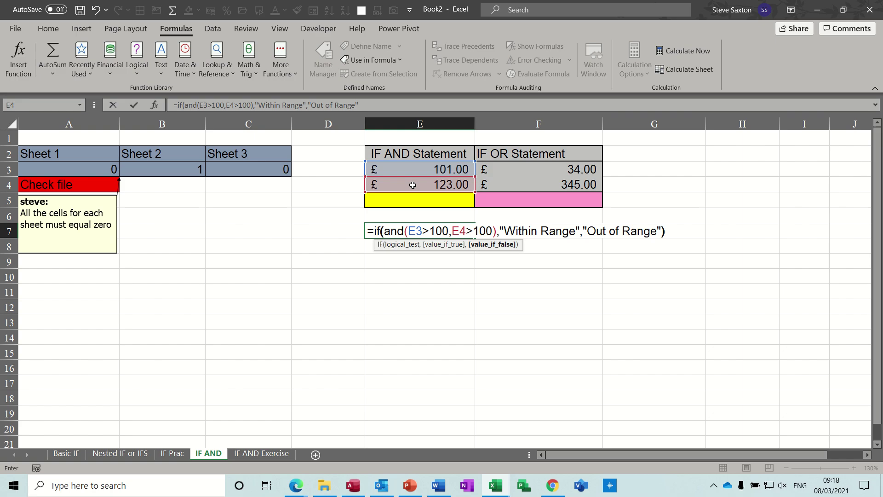
pyautogui.click(133, 106)
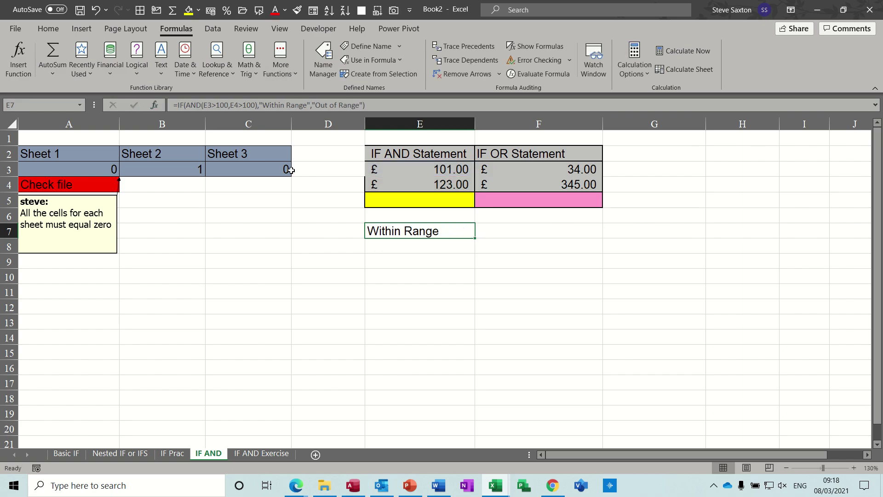
# Set the first IF AND value in E3 to 45 to test the E7 formula
pyautogui.click(438, 178)
pyautogui.write('45')
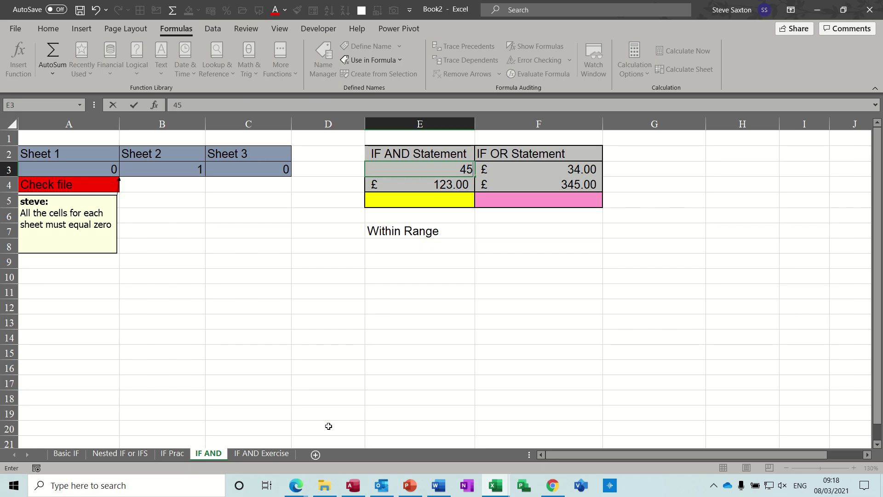
pyautogui.press('Return')
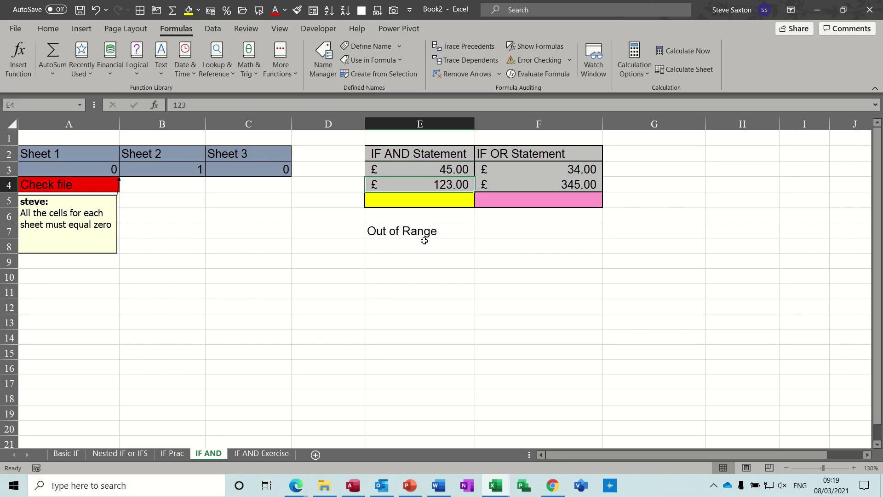
# Begin an IF formula in F7 with the logical test OR(F3>100,F4>100)
pyautogui.click(518, 232)
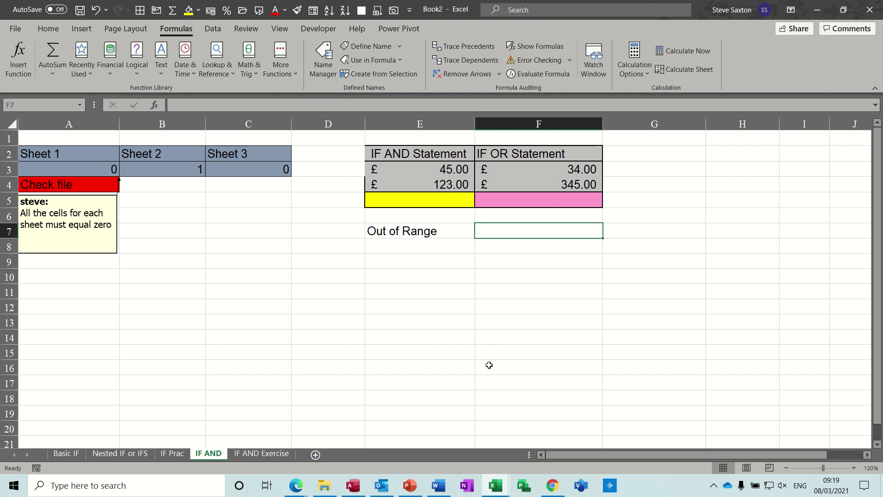
pyautogui.write('=if(')
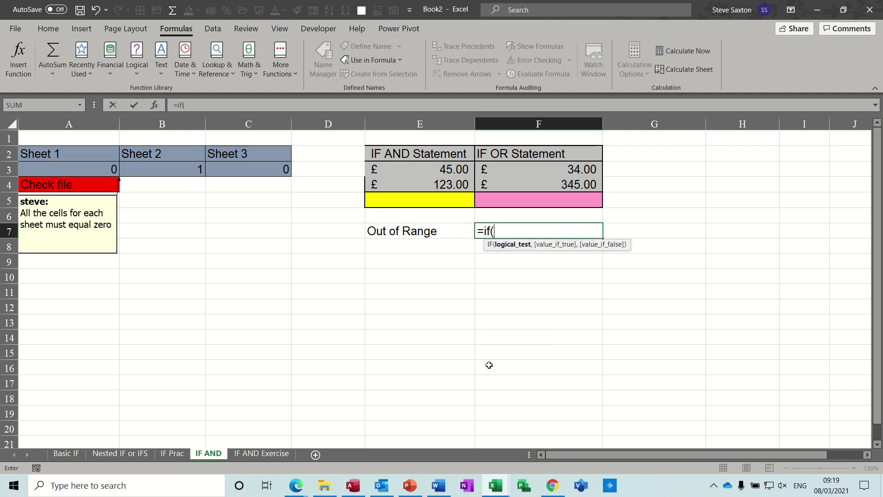
pyautogui.write('or(')
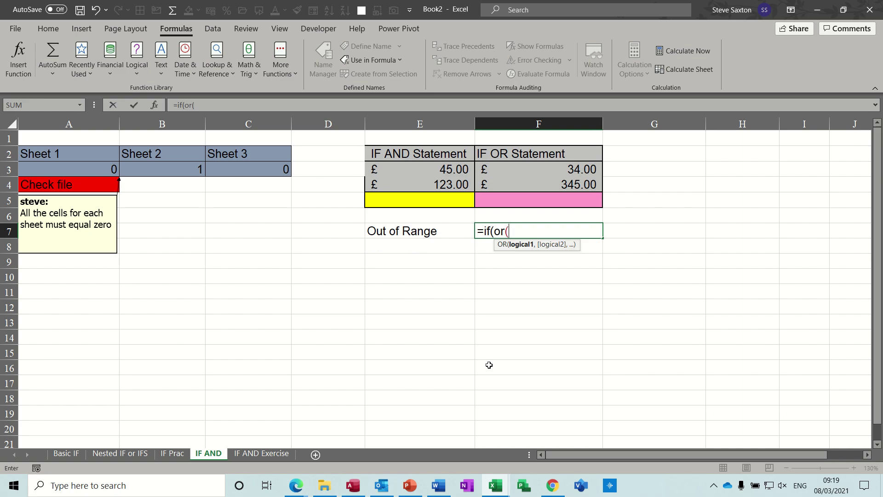
pyautogui.click(531, 169)
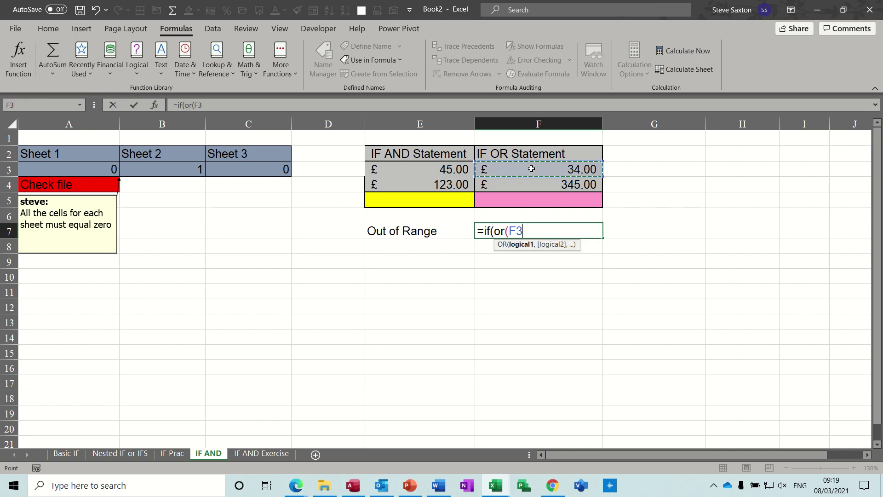
pyautogui.write('>100,')
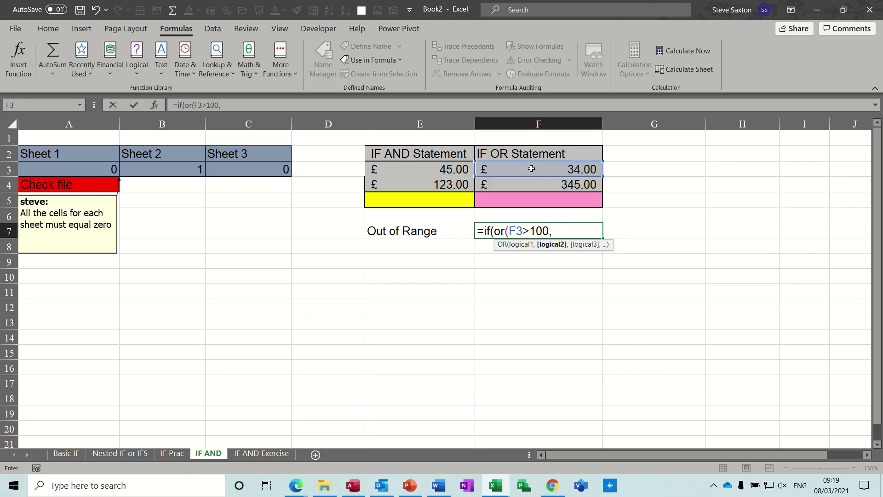
pyautogui.click(538, 186)
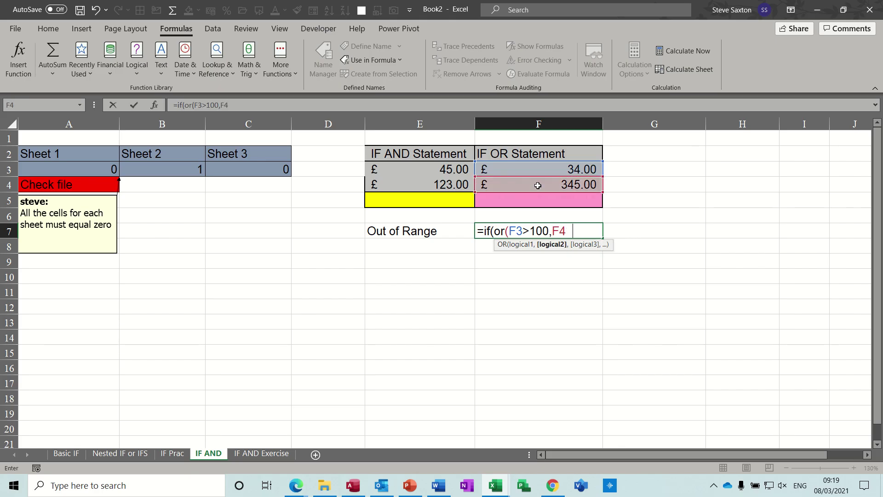
pyautogui.write('100')
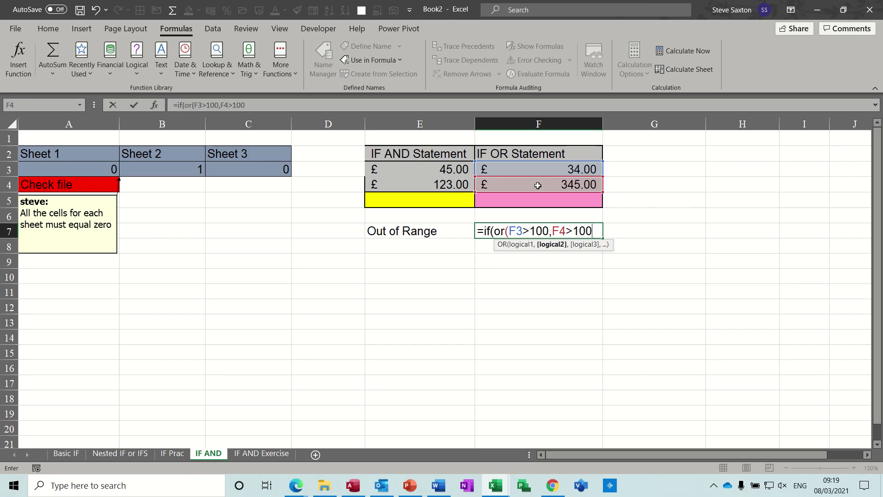
pyautogui.write(')')
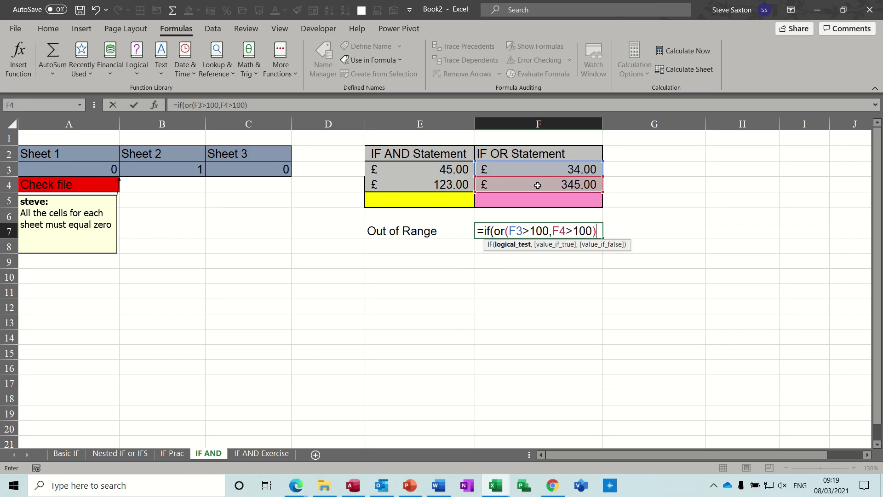
# Complete the F7 formula with "Within Range" if true and "Out of Range" if false, and check it against F4
pyautogui.write(',"')
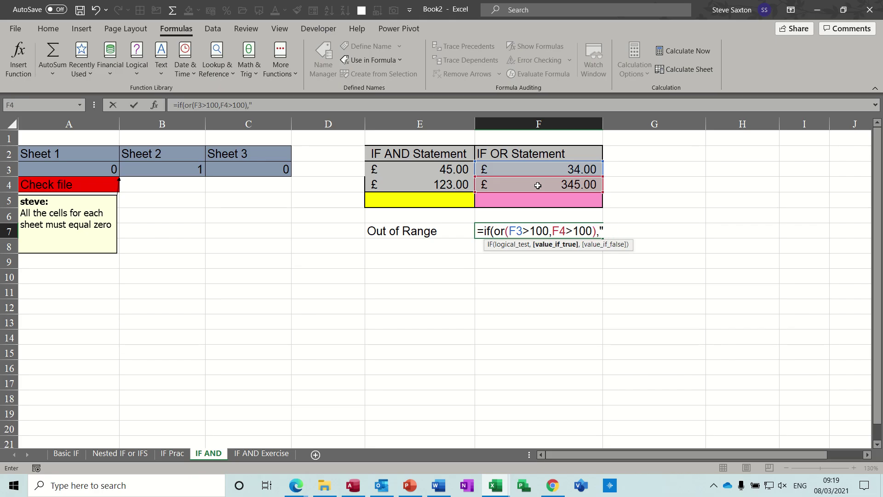
pyautogui.write('Within Range')
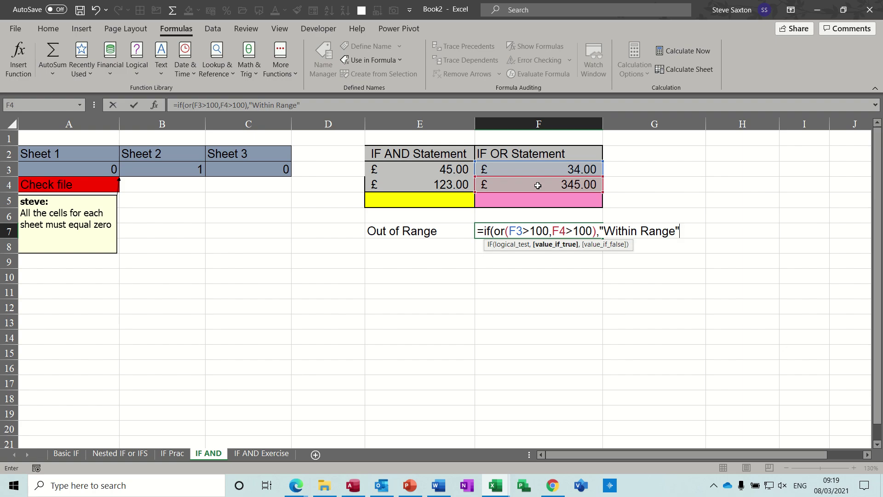
pyautogui.write(',')
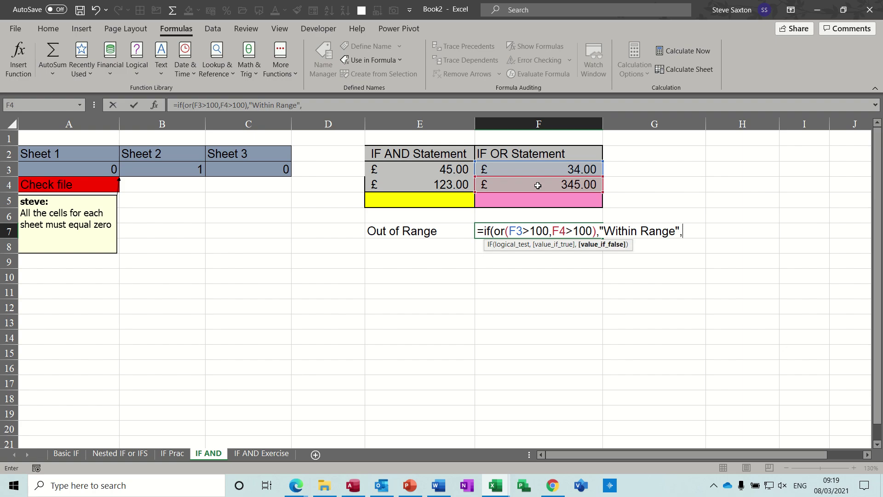
pyautogui.write('"Out of Range')
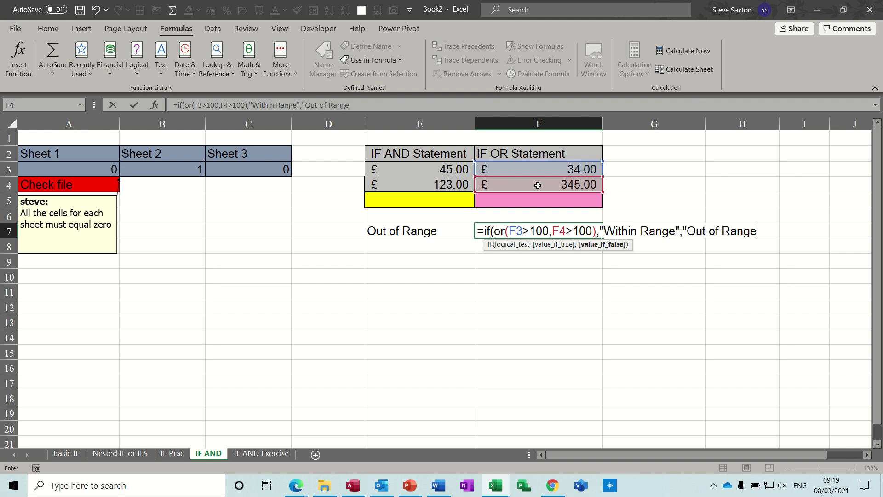
pyautogui.write('")')
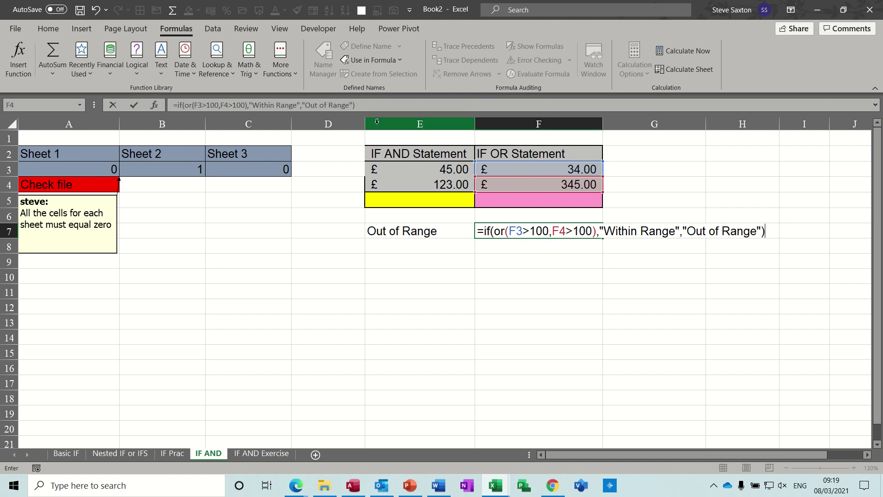
pyautogui.click(133, 107)
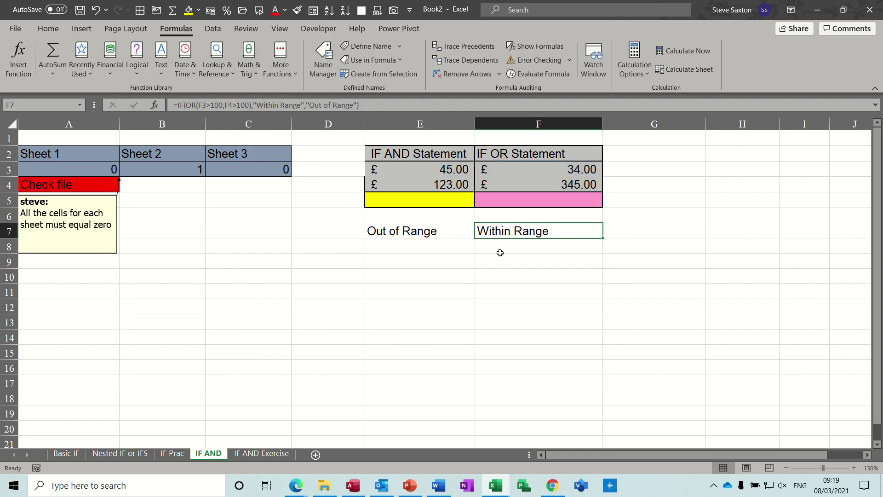
pyautogui.click(574, 187)
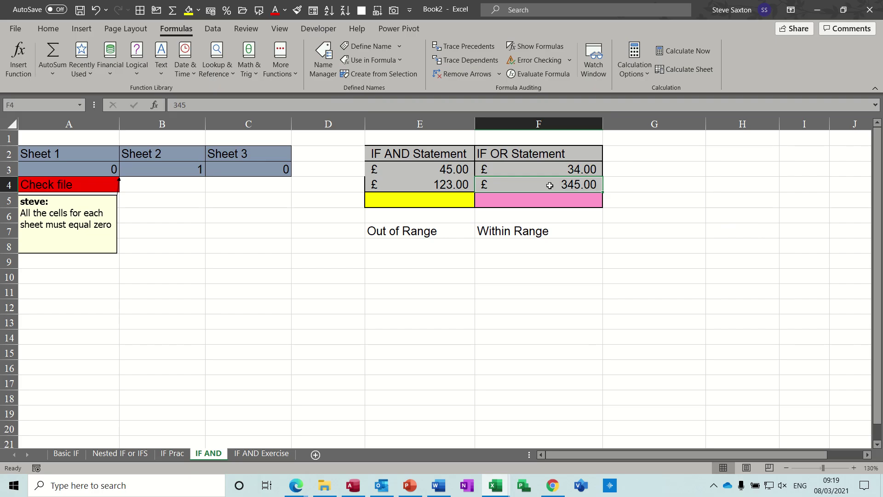
# Examine the IF AND formula in A4 and the sheet values in A3:C3 that it tests
pyautogui.click(81, 185)
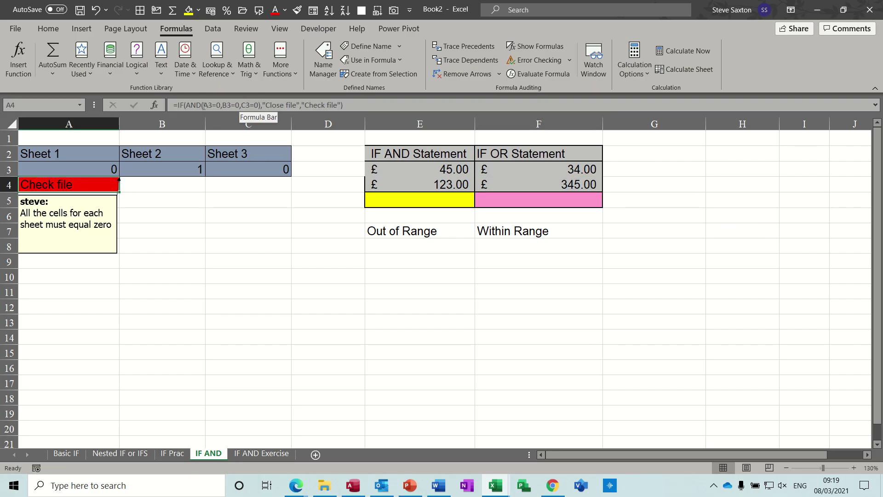
pyautogui.moveTo(92, 155); pyautogui.dragTo(244, 165)
pyautogui.click(94, 168)
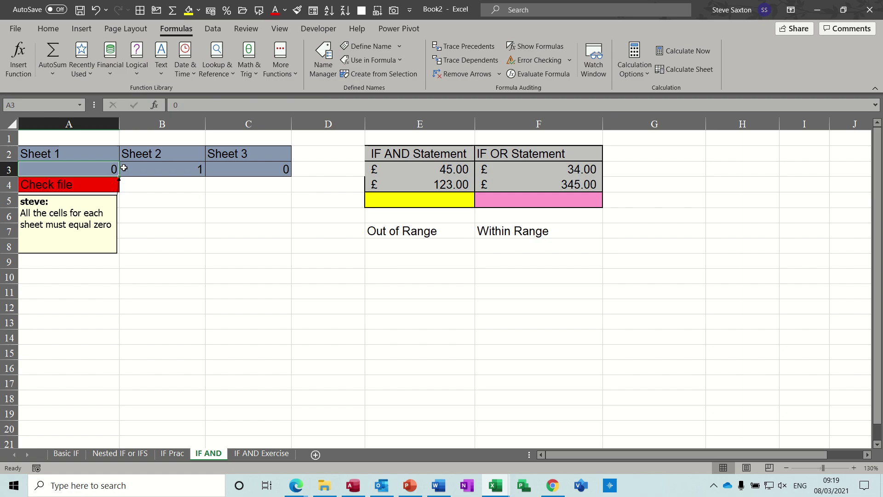
pyautogui.click(157, 167)
pyautogui.click(89, 169)
pyautogui.click(157, 169)
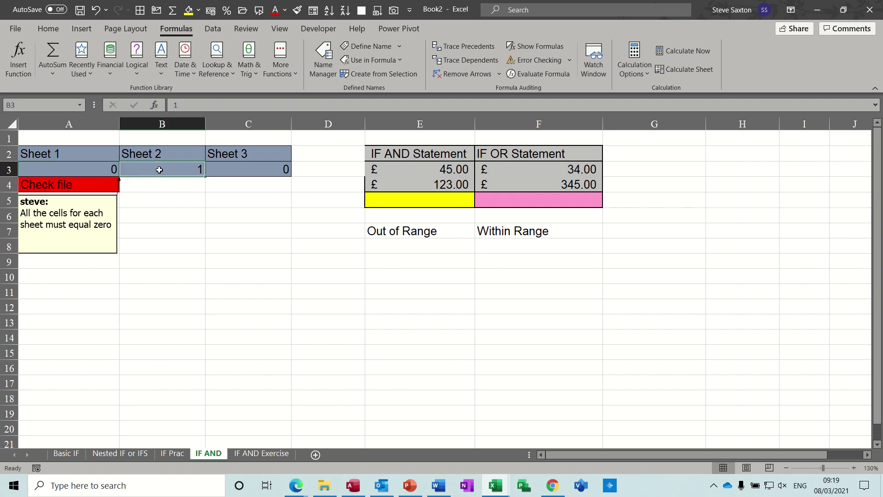
pyautogui.click(84, 186)
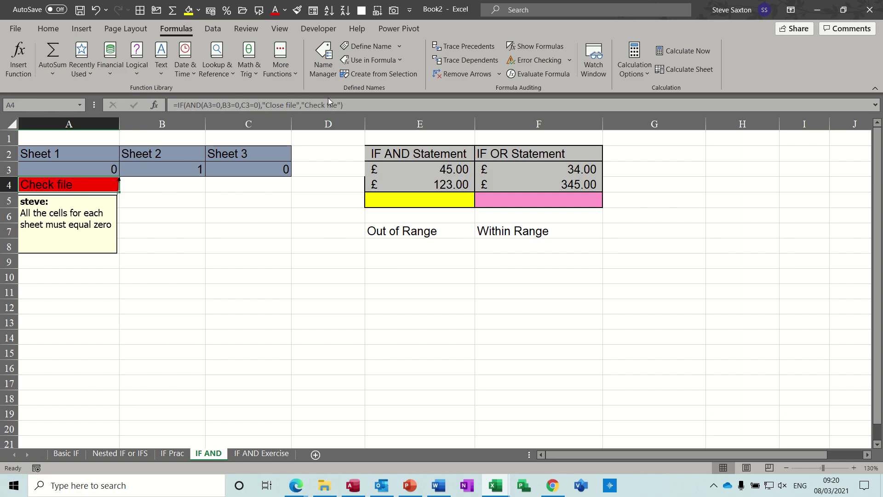
# Set the Sheet 2 value in B3 to 0 to test the IF AND formula in A4
pyautogui.click(188, 168)
pyautogui.click(65, 183)
pyautogui.click(173, 171)
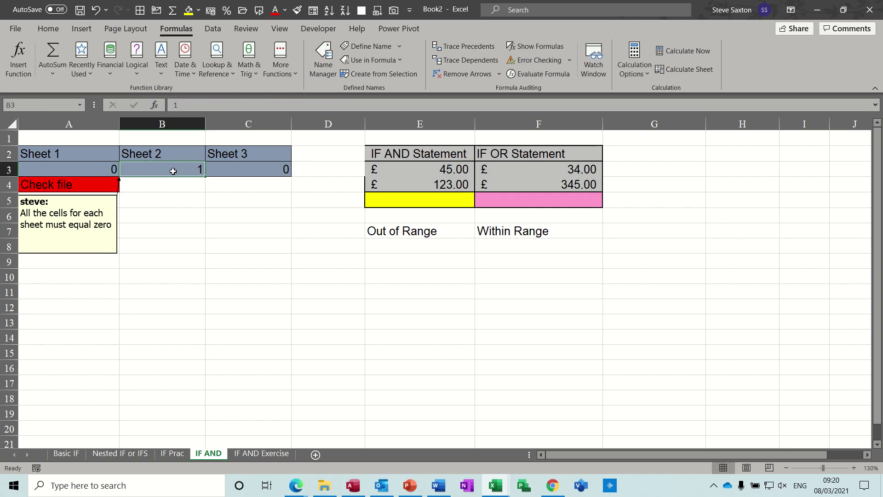
pyautogui.write('0')
pyautogui.press('Return')
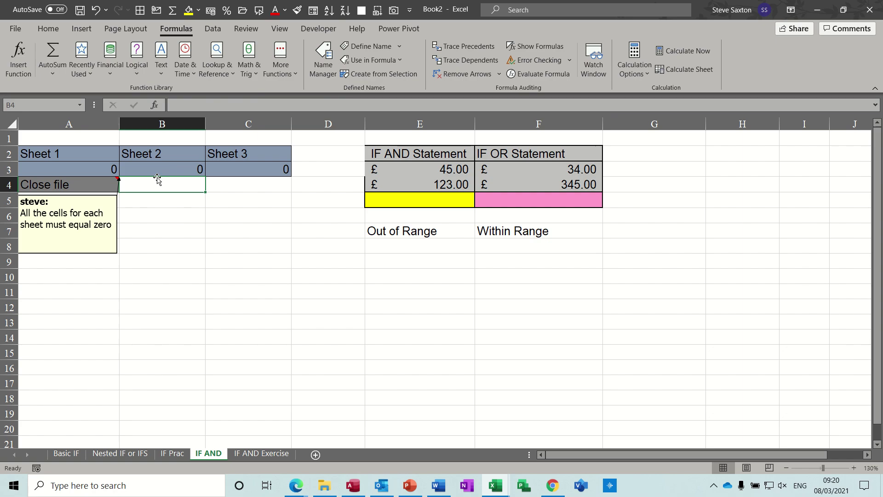
pyautogui.press('Left')
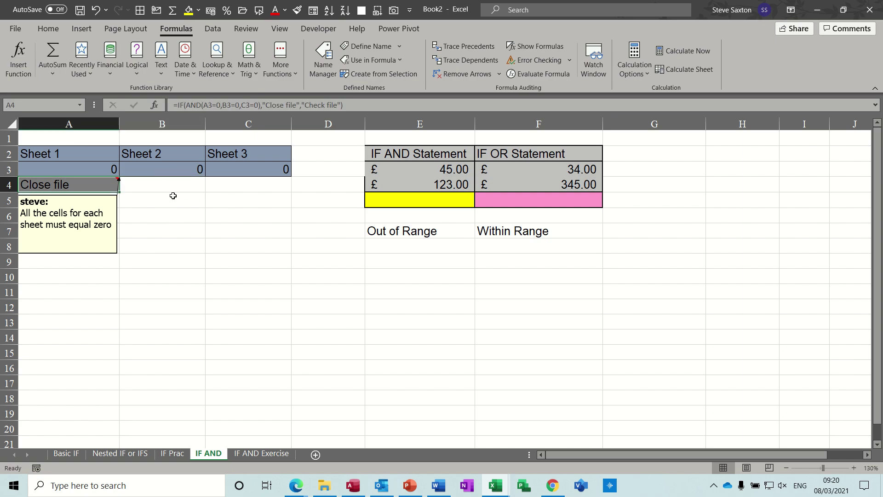
# Open the IF AND Exercise sheet and review the account types in B2:B7 and amounts due in D2:D7
pyautogui.click(255, 454)
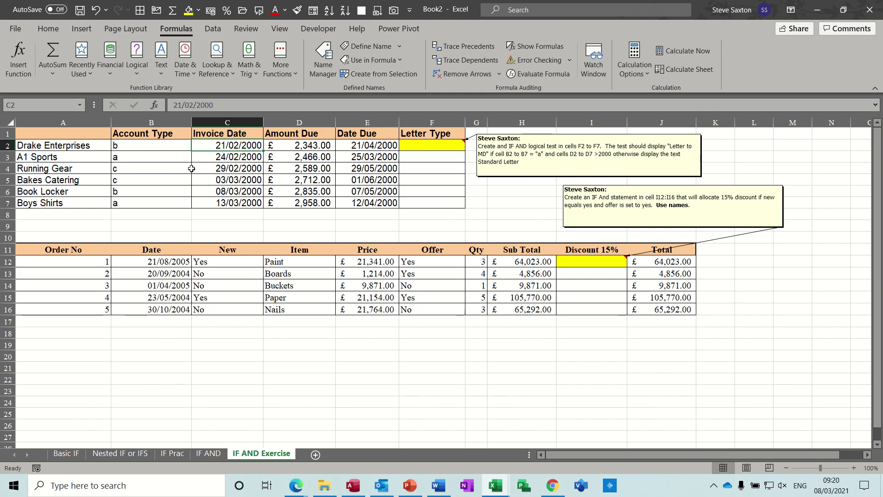
pyautogui.moveTo(153, 145); pyautogui.dragTo(151, 203)
pyautogui.moveTo(309, 146); pyautogui.dragTo(310, 201)
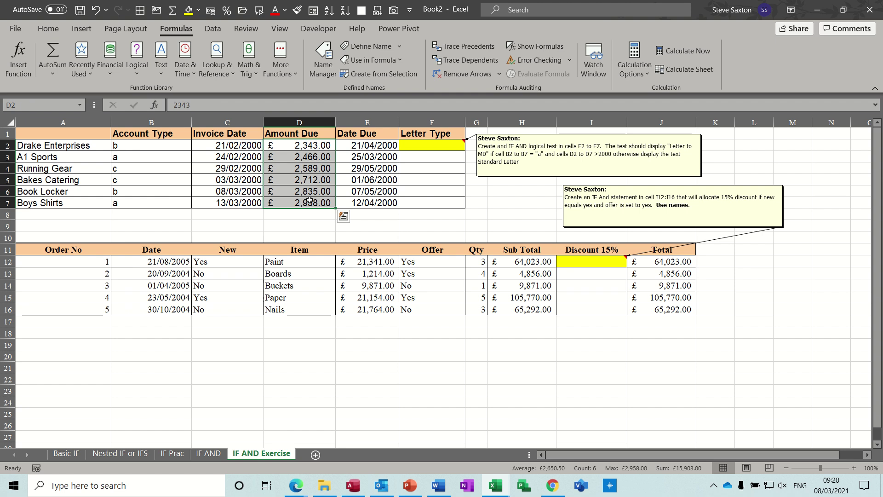
# Begin an IF formula in F2 with the logical test AND(B2="a",D2>2000)
pyautogui.click(433, 146)
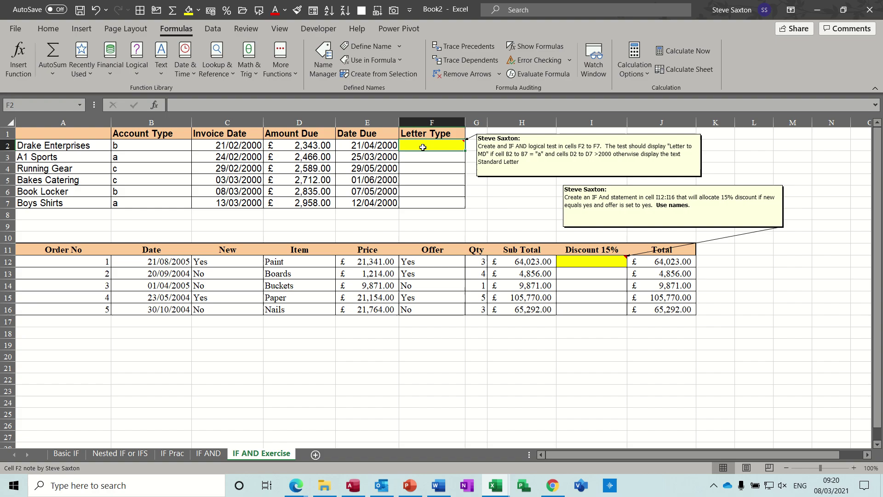
pyautogui.write('=if')
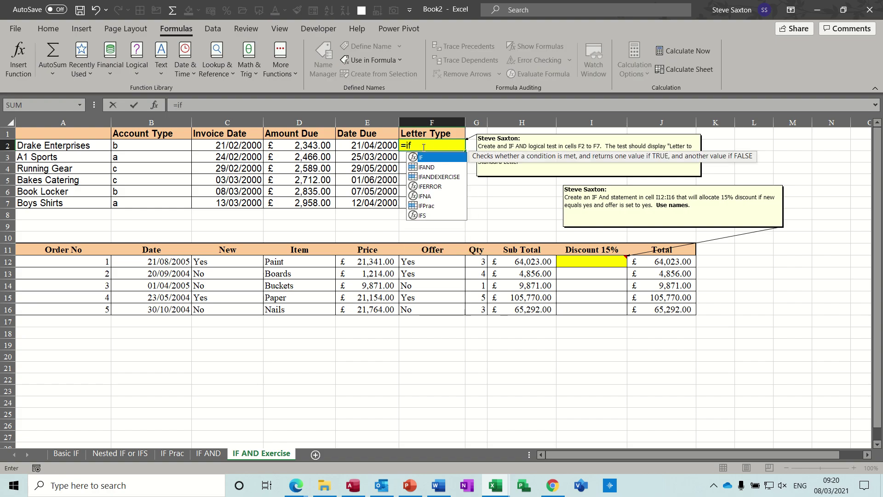
pyautogui.write('(and(')
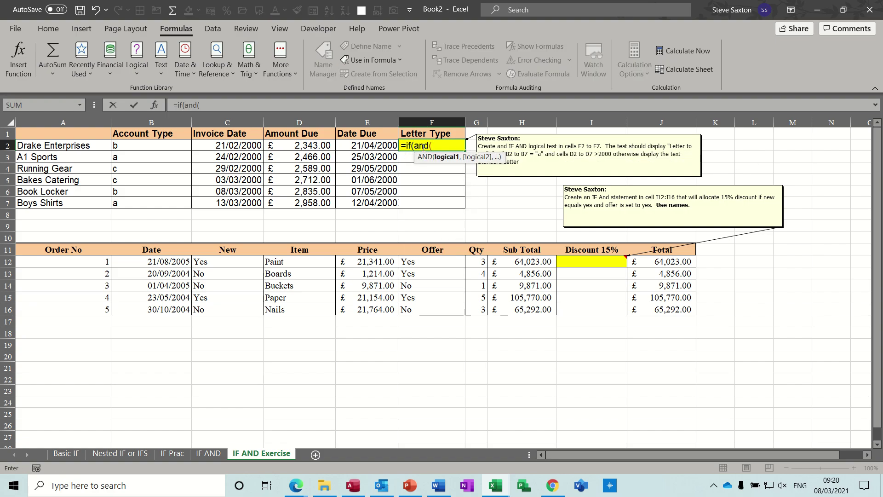
pyautogui.click(144, 147)
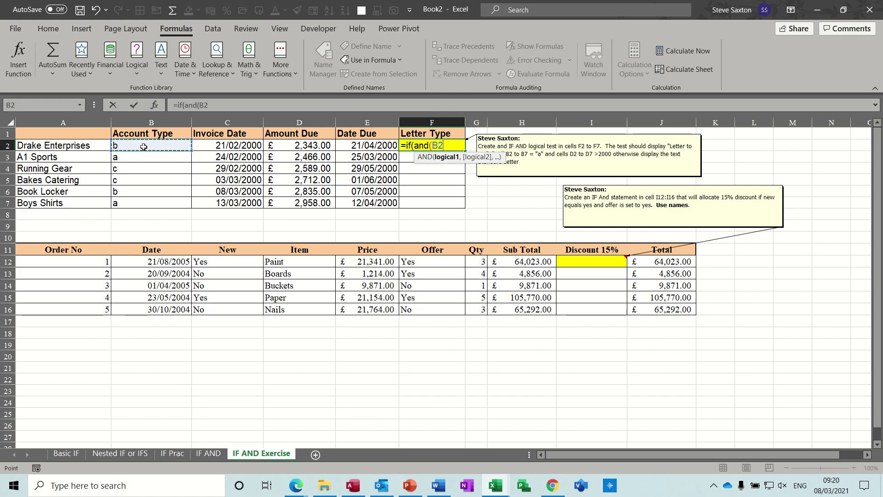
pyautogui.write('=')
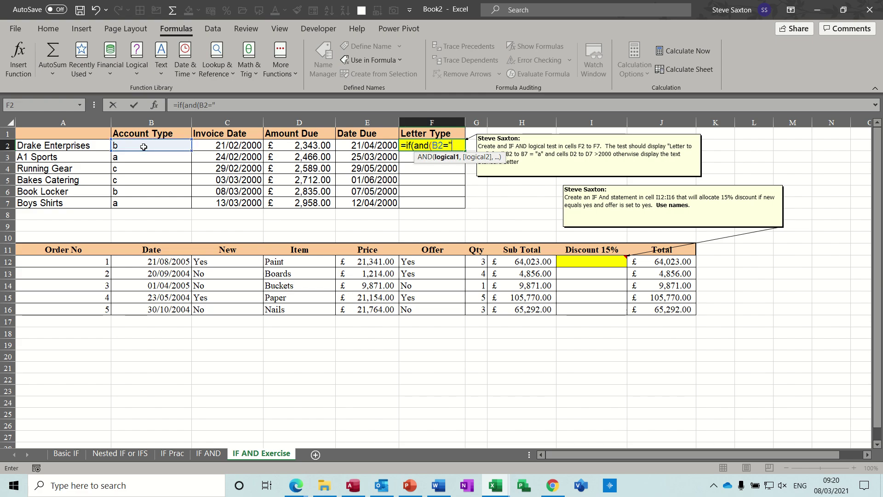
pyautogui.write('"a"')
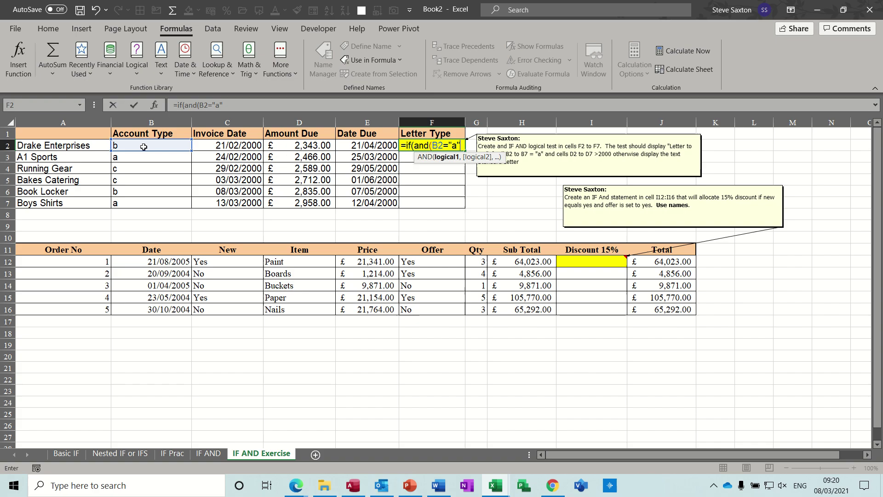
pyautogui.write(',')
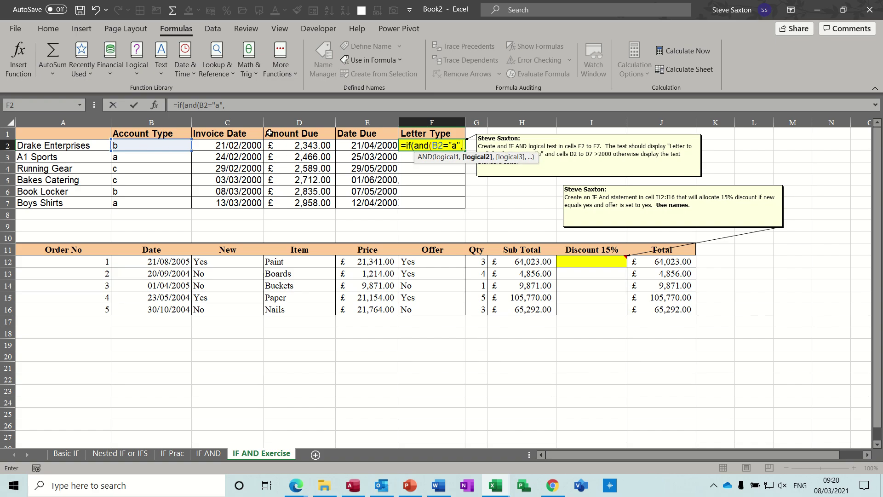
pyautogui.click(282, 145)
pyautogui.write('>2000')
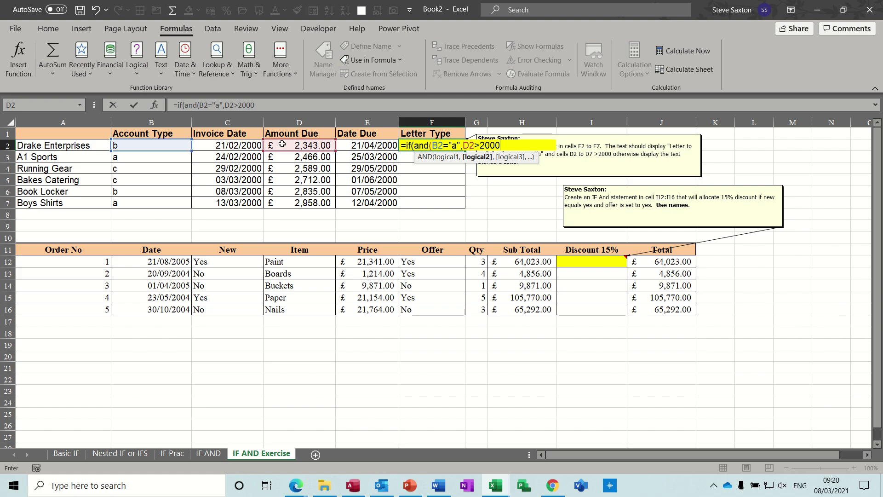
pyautogui.write('),')
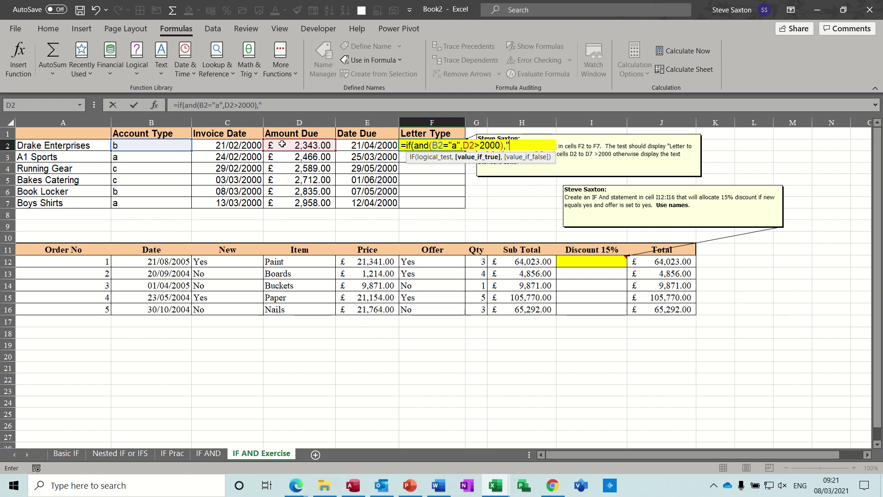
# Complete the F2 formula with "Letter to MD" if true and "Standard Letter" if false, and fill it down to F7
pyautogui.write('"Letter ')
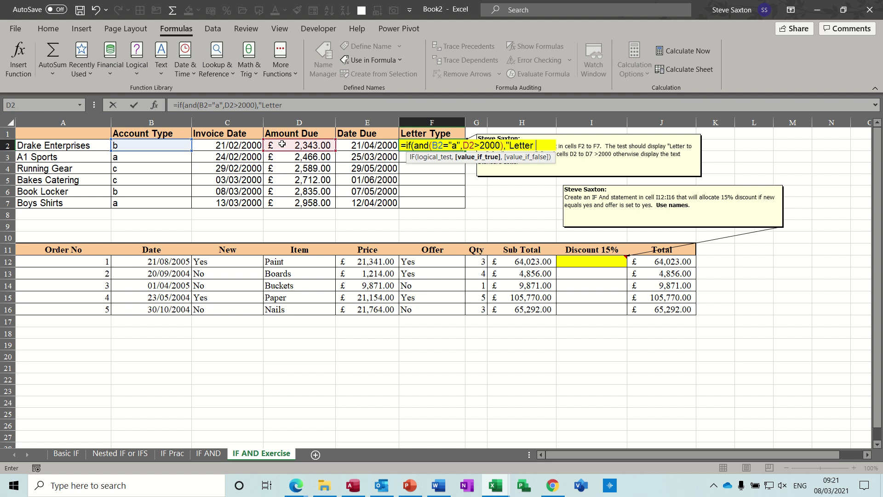
pyautogui.write('to MD')
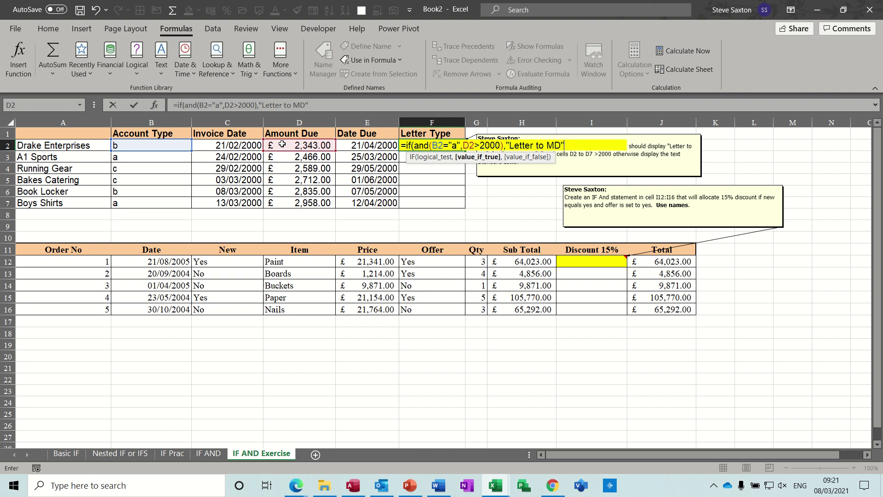
pyautogui.write('",')
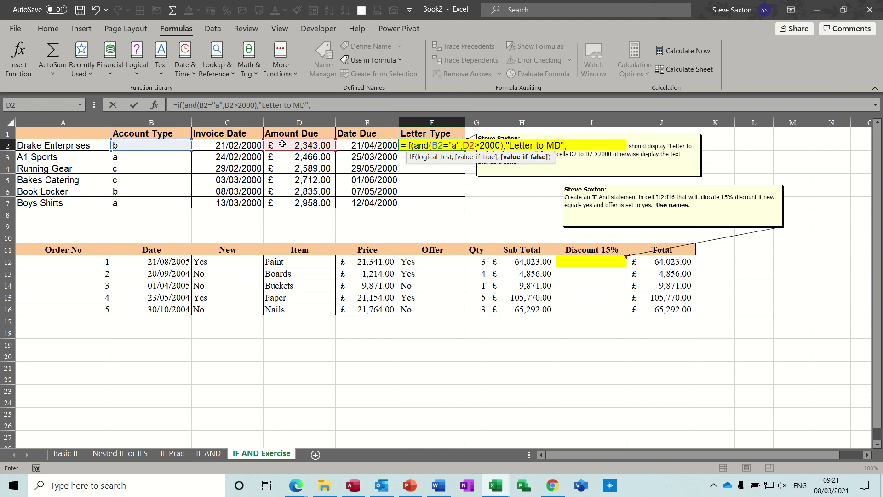
pyautogui.write('"Stand')
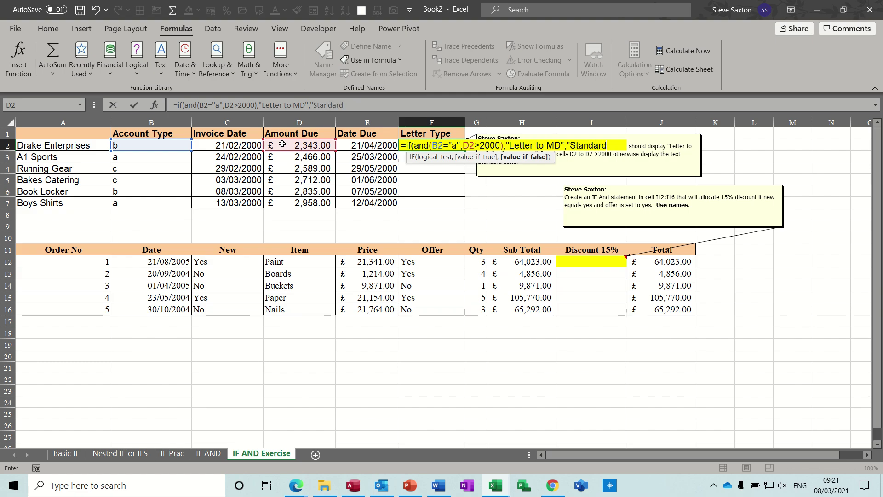
pyautogui.write('ard Letter")')
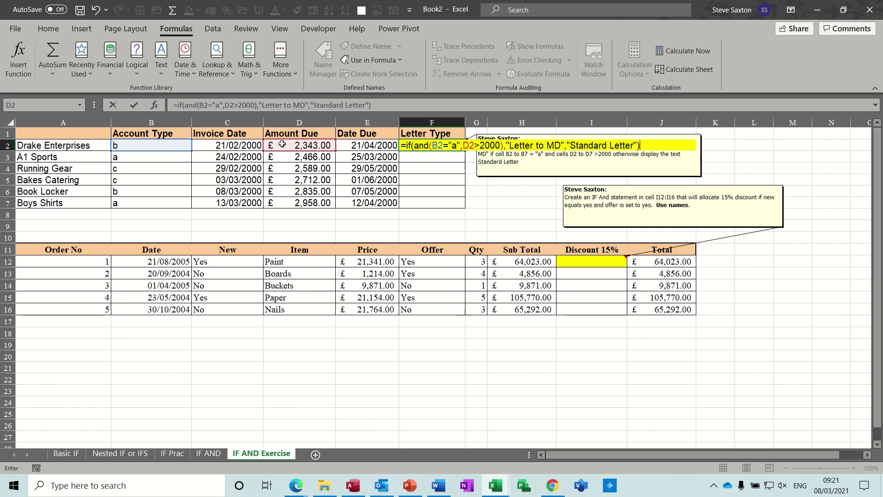
pyautogui.click(133, 106)
pyautogui.moveTo(466, 150); pyautogui.dragTo(466, 205)
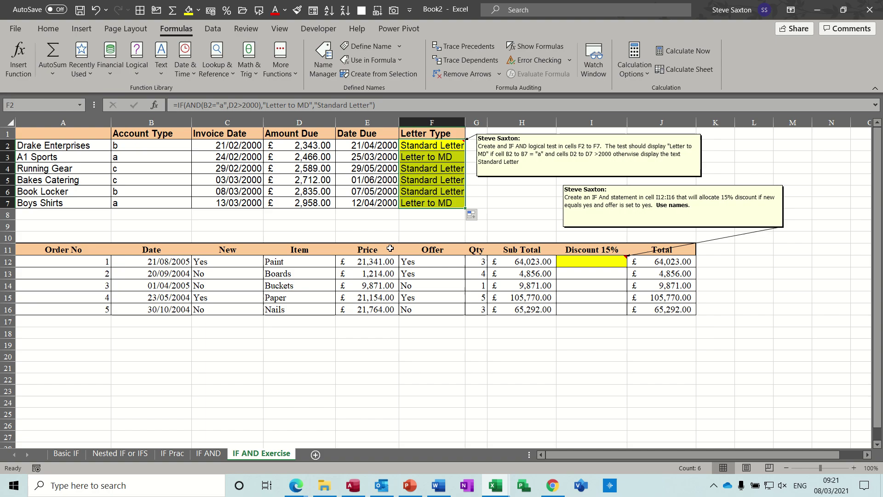
# Begin an IF formula with a nested AND in I12, using C12="Yes" as the first condition
pyautogui.click(590, 261)
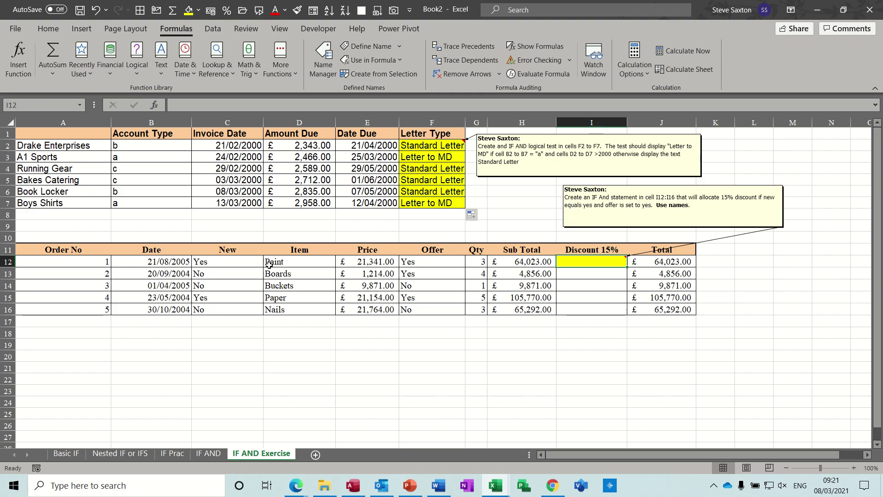
pyautogui.click(208, 261)
pyautogui.click(416, 263)
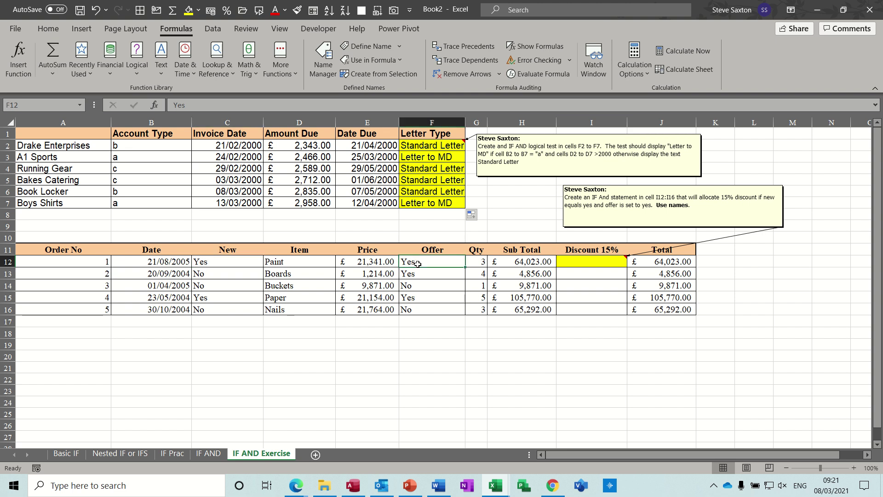
pyautogui.click(578, 263)
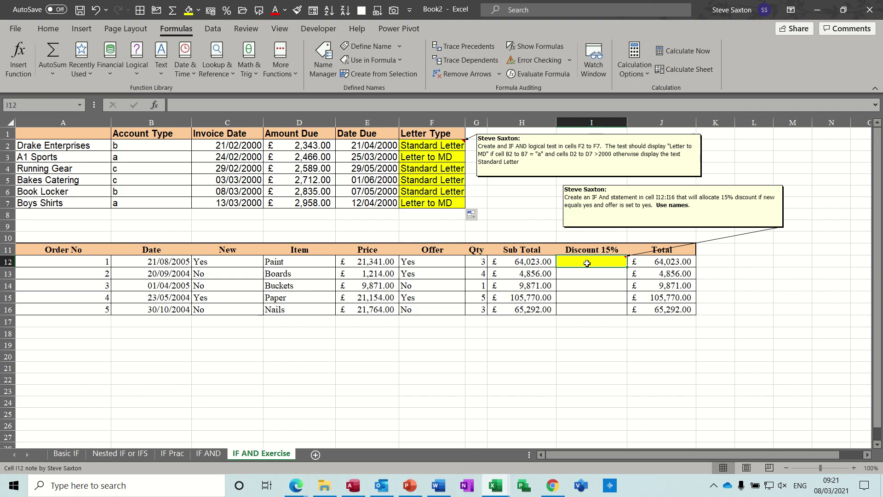
pyautogui.write('=if')
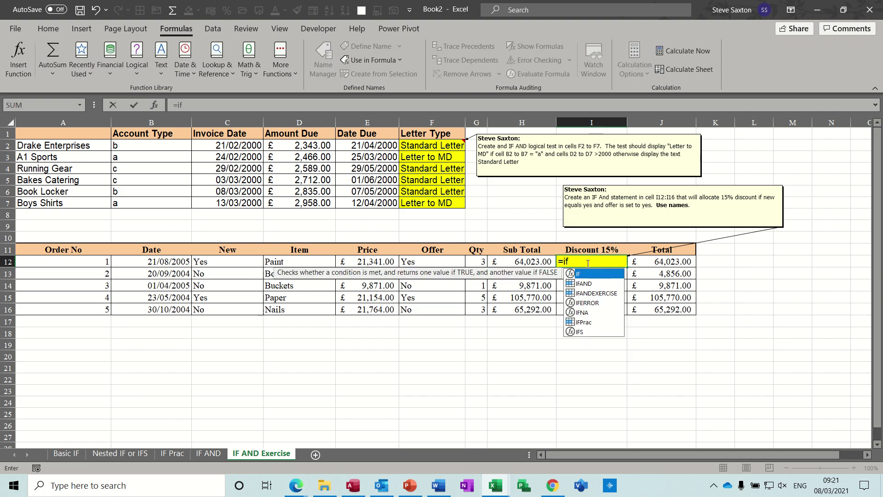
pyautogui.write('(and')
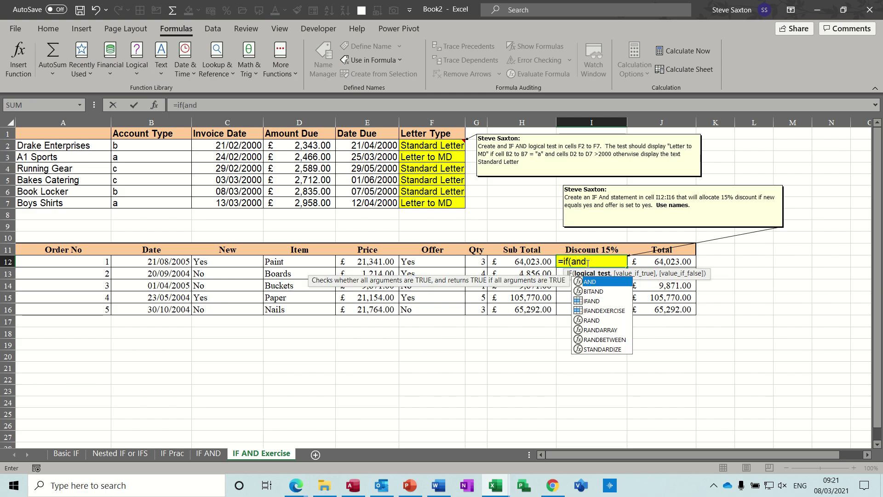
pyautogui.write('(')
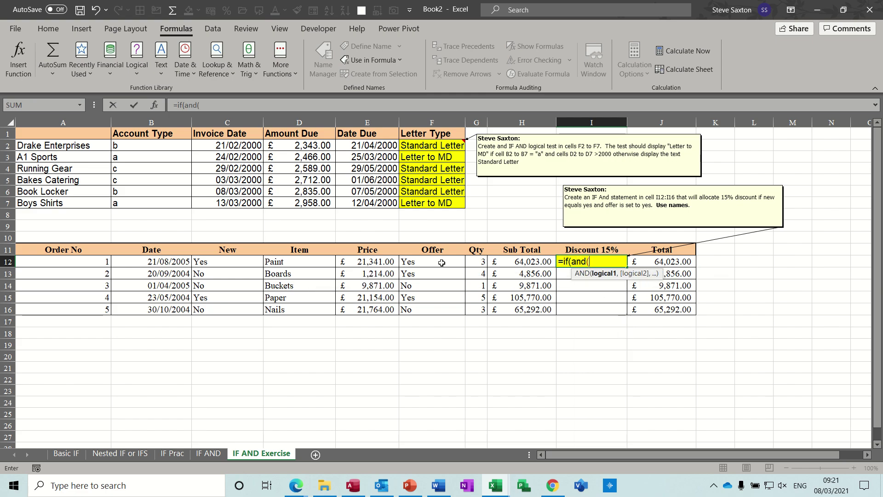
pyautogui.click(227, 263)
pyautogui.write('=')
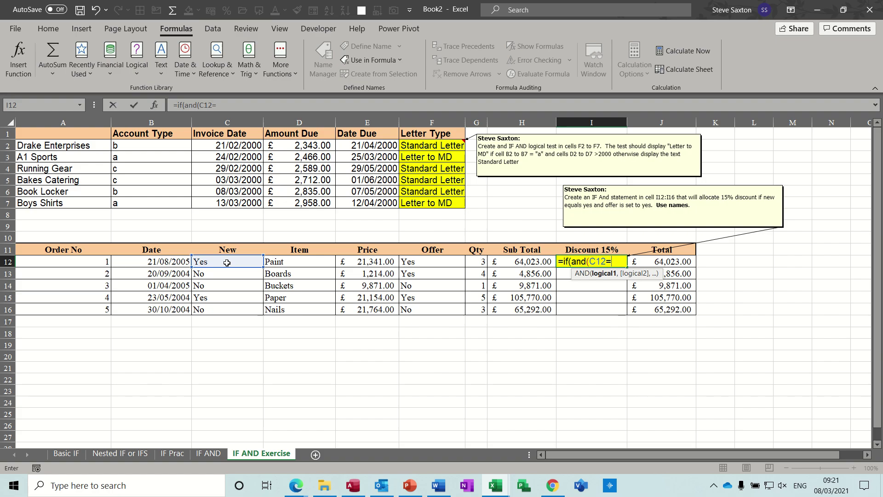
pyautogui.write('"Yes')
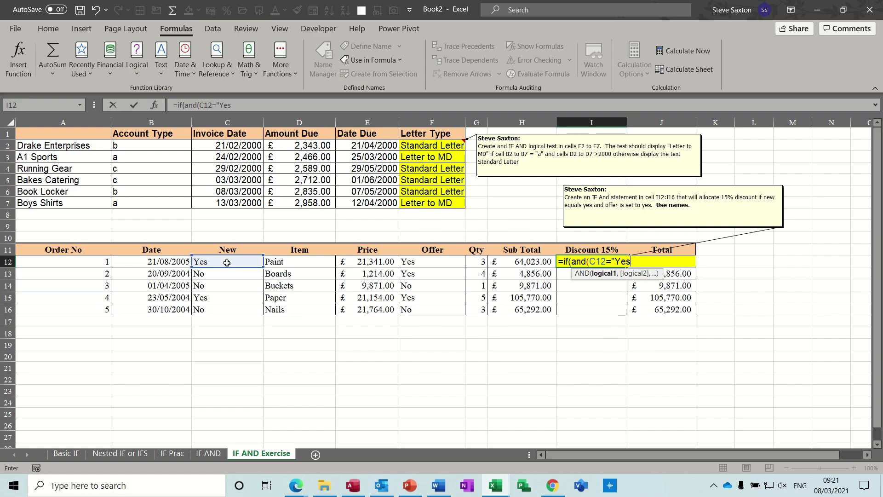
pyautogui.write('",')
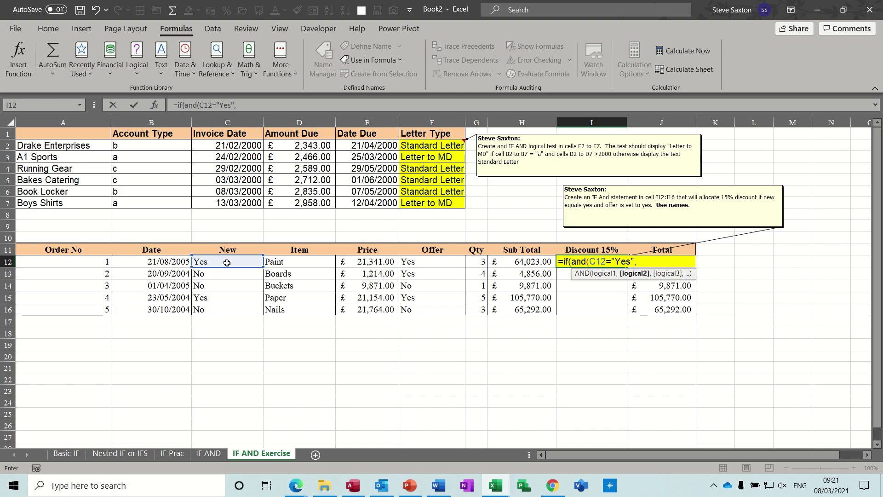
# Add F12="Yes" as the second AND condition in the I12 formula and close the AND function
pyautogui.click(428, 262)
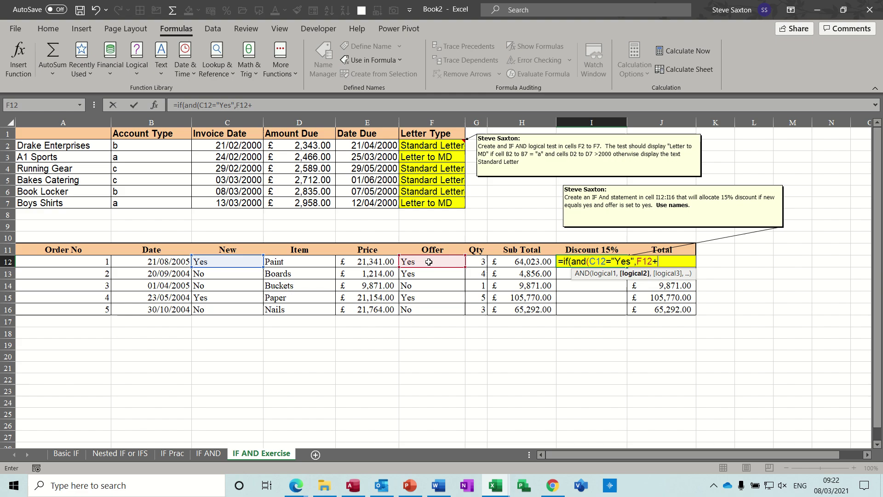
pyautogui.write('+"Yes')
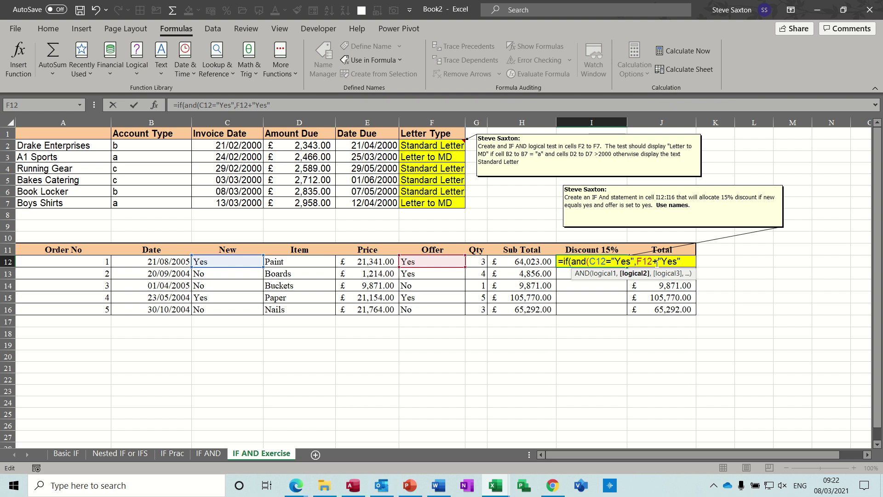
pyautogui.press('BackSpace')
pyautogui.write('=')
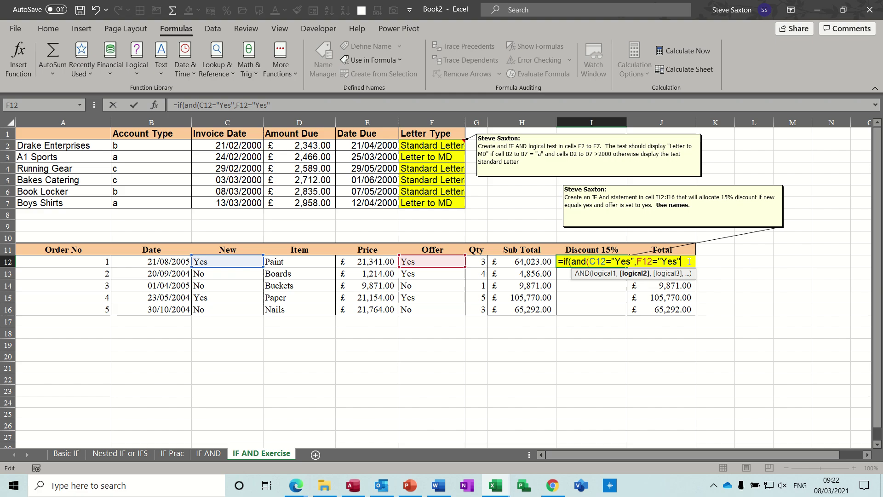
pyautogui.write(')')
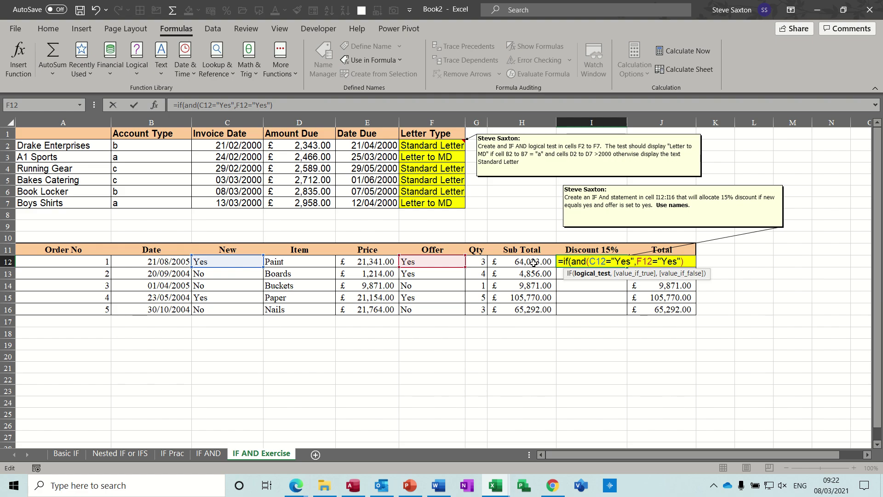
# Complete the I12 formula with H12*15% if true and 0 if false
pyautogui.write(',')
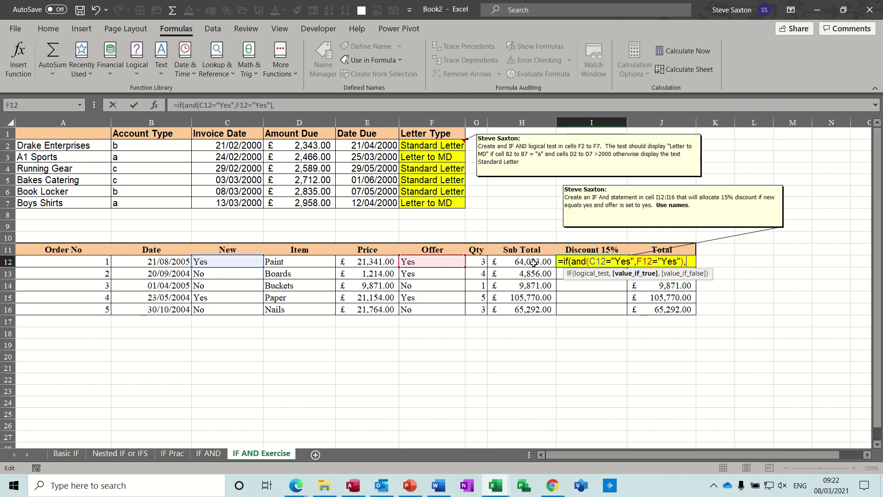
pyautogui.click(527, 262)
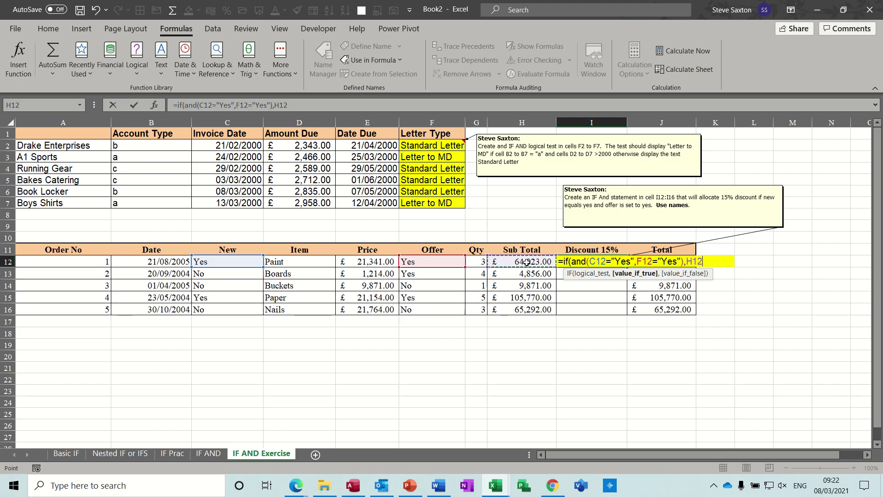
pyautogui.write('*')
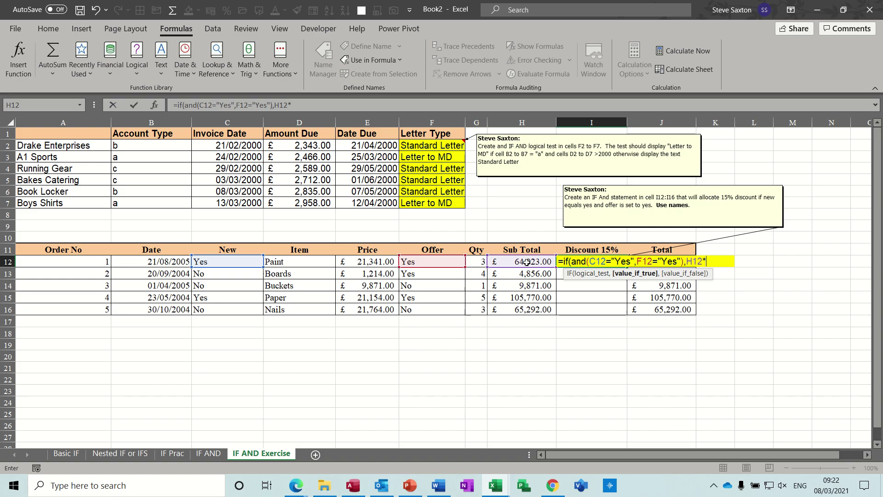
pyautogui.write('15%,')
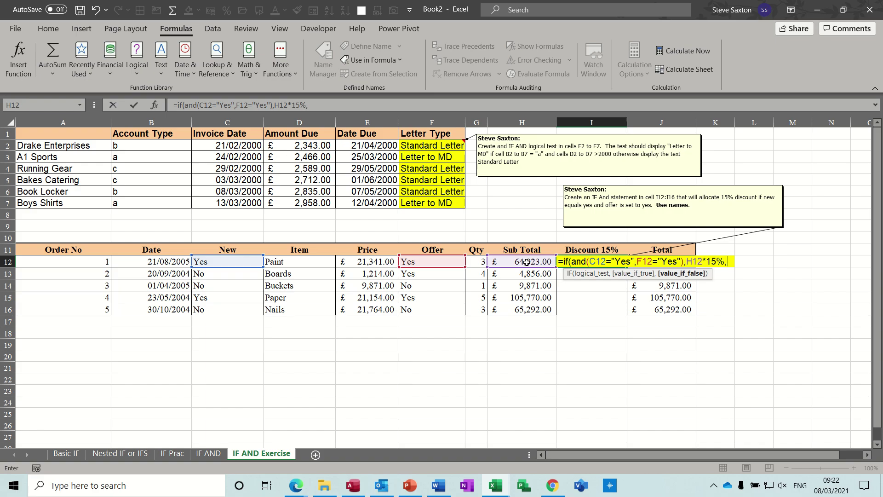
pyautogui.write('0)')
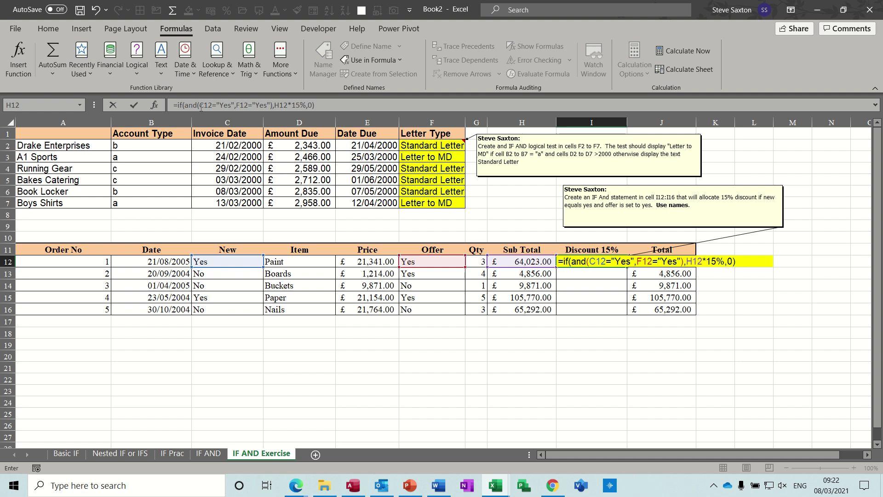
pyautogui.click(134, 107)
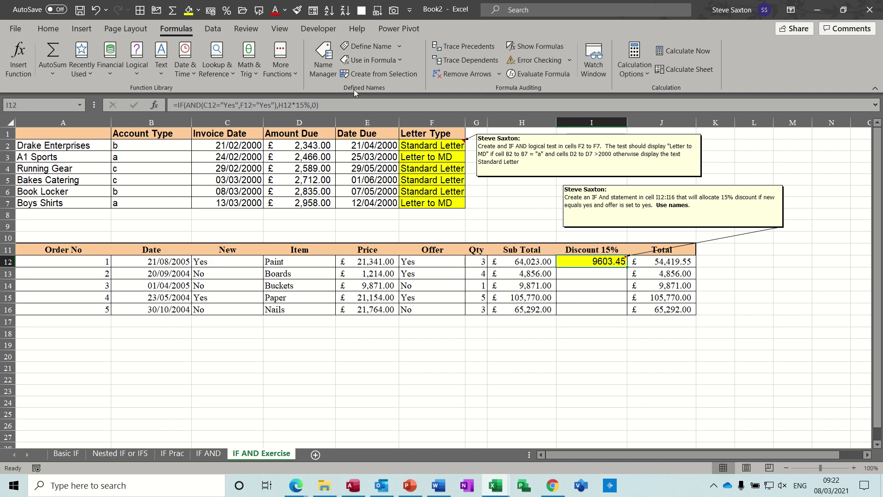
# Apply the pound accounting format to I12 and fill its discount formula down to I16
pyautogui.click(210, 10)
pyautogui.doubleClick(627, 268)
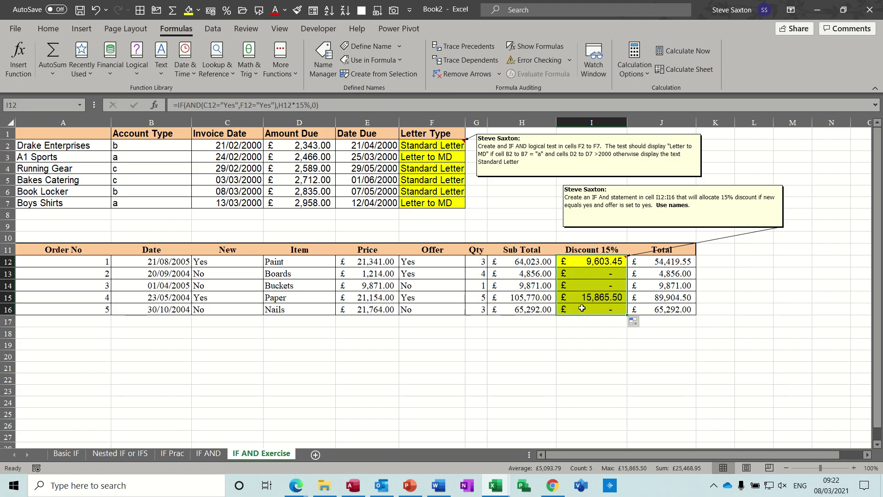
# Check the Total formulas in J12 and J14 against the Offer and Discount 15% columns
pyautogui.click(673, 263)
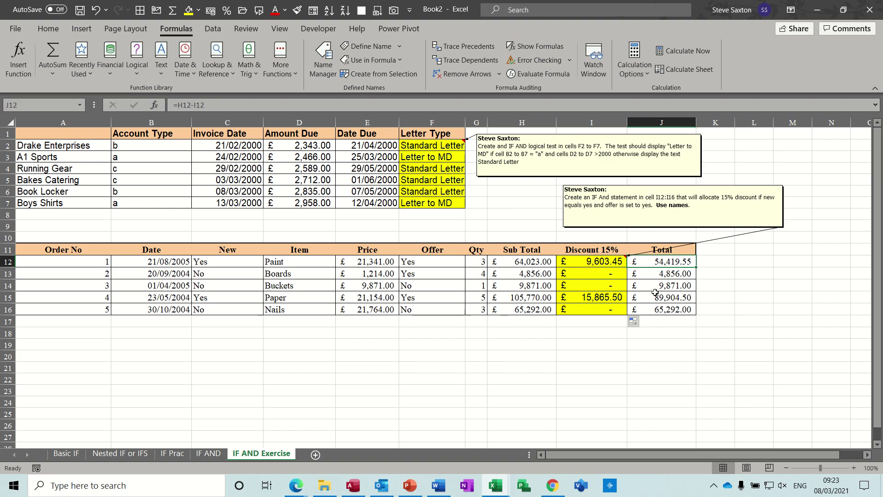
pyautogui.click(422, 281)
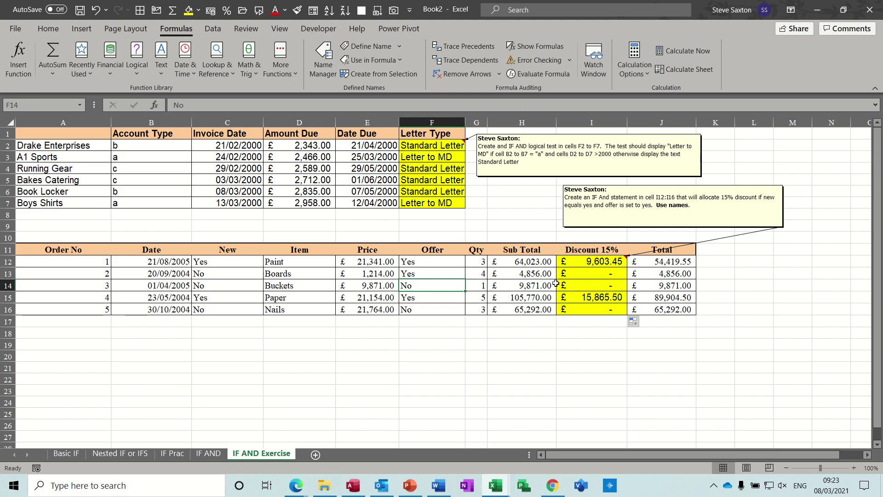
pyautogui.click(656, 281)
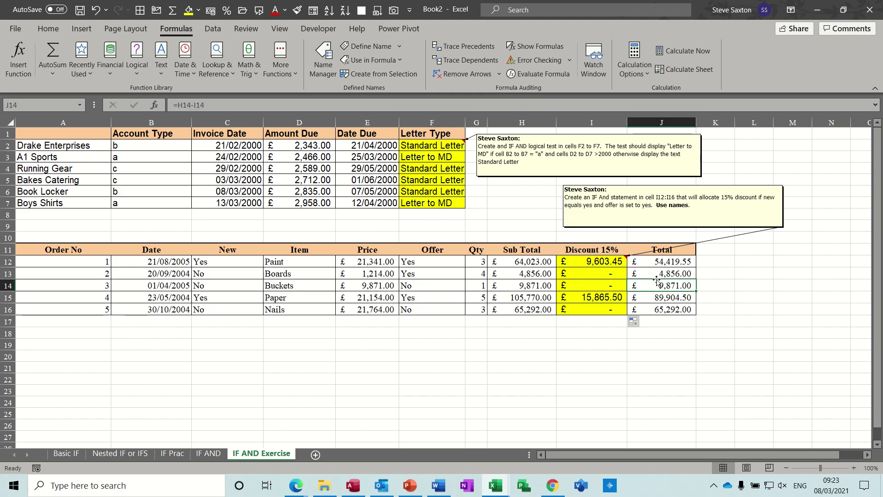